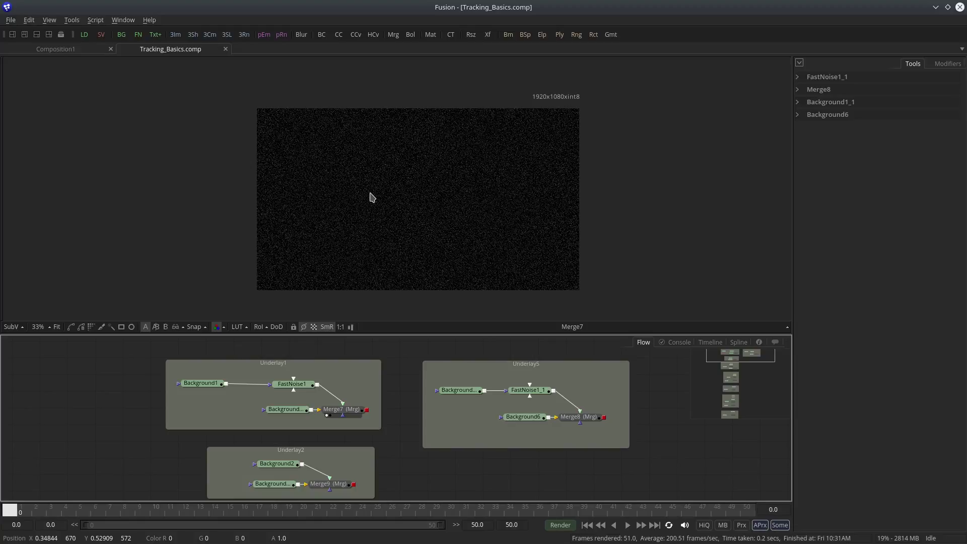
Play back the Merge7 noise footage in the viewer and scrub the timeline to frame 14
{"action": "left_click_drag", "start_coordinate": [436, 192], "coordinate": [431, 180]}
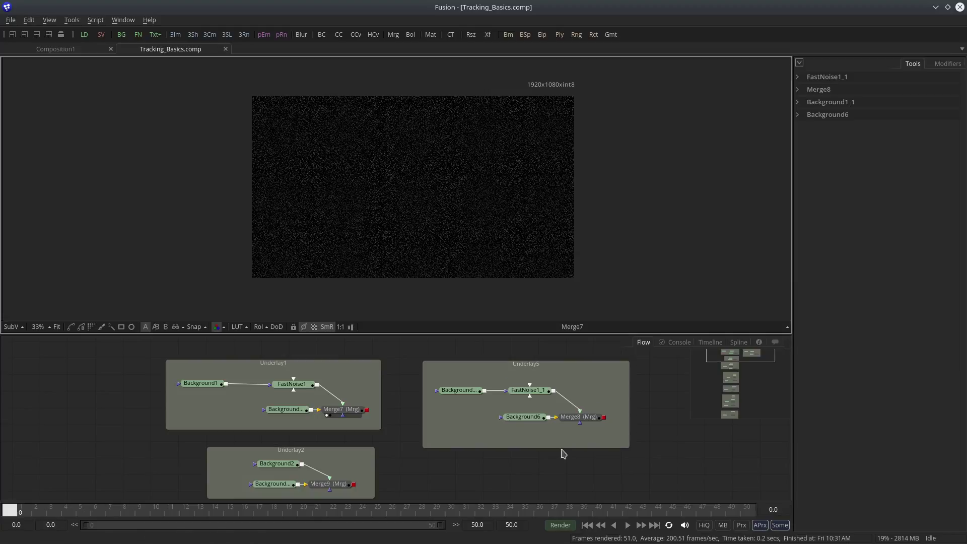
{"action": "left_click", "coordinate": [627, 525]}
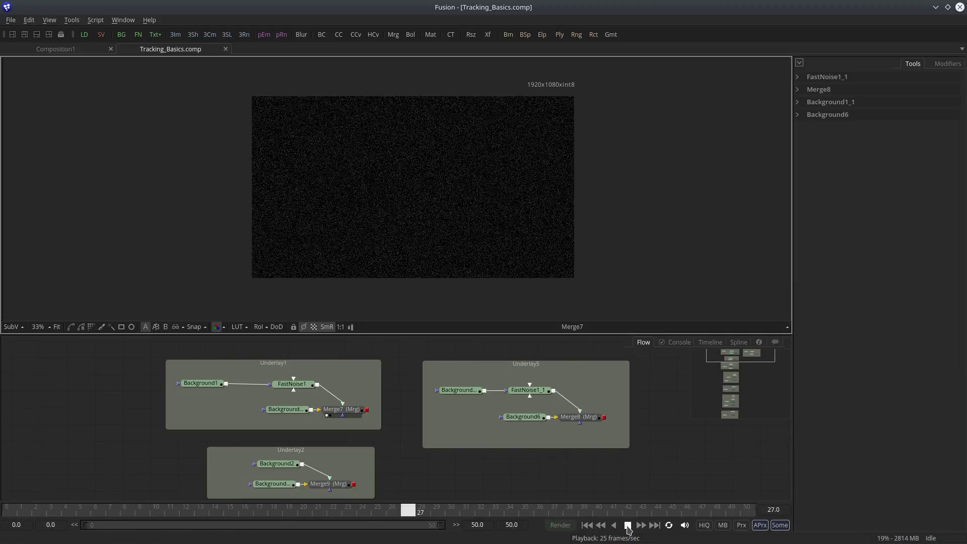
{"action": "left_click_drag", "start_coordinate": [22, 512], "coordinate": [215, 512]}
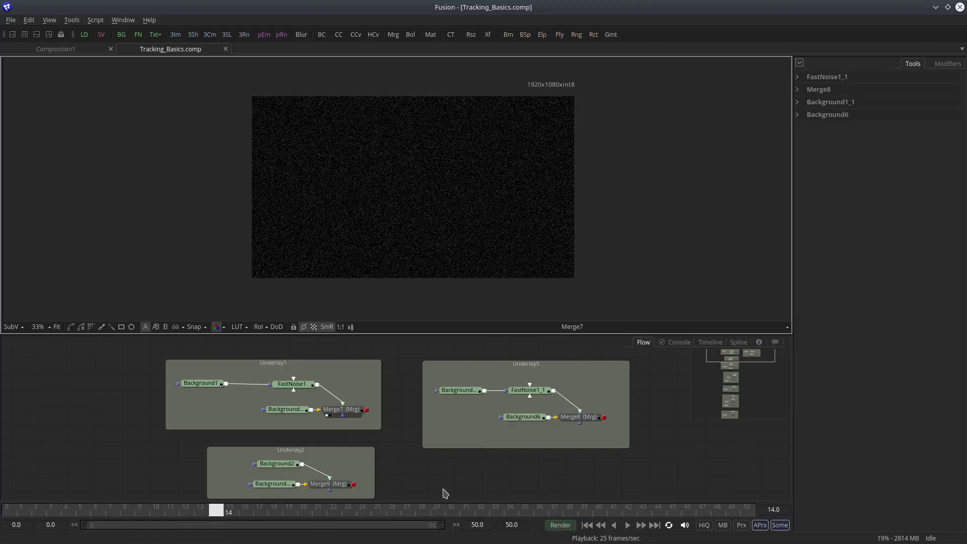
Move the Underlay5 group farther away from Underlay1 to make room between them in the flow
{"action": "left_click_drag", "start_coordinate": [433, 472], "coordinate": [291, 467]}
{"action": "left_click_drag", "start_coordinate": [416, 367], "coordinate": [596, 368]}
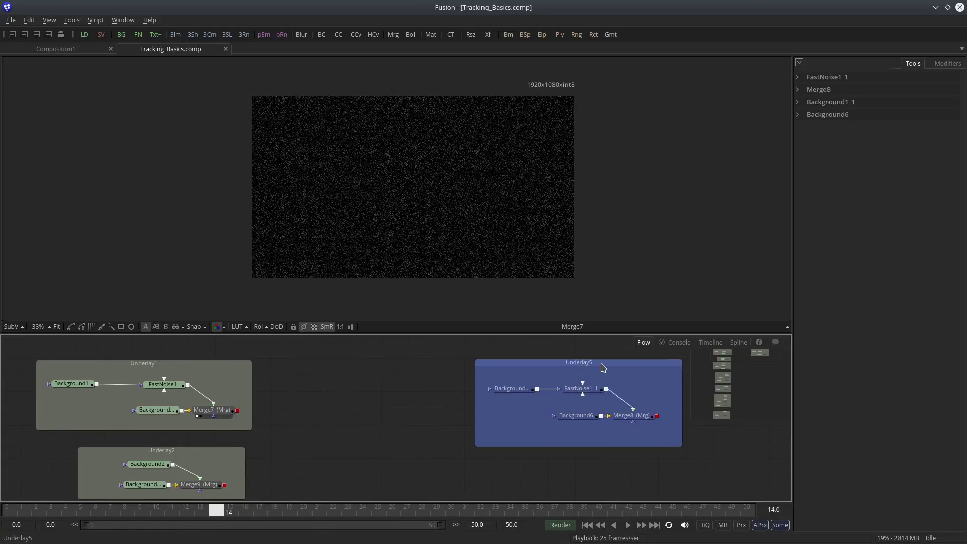
{"action": "left_click_drag", "start_coordinate": [354, 404], "coordinate": [362, 401]}
{"action": "left_click", "coordinate": [363, 401]}
Add a Tracker tool beside Underlay1, feed it from the Merge7 output and show it in the viewer
{"action": "left_click", "coordinate": [225, 408]}
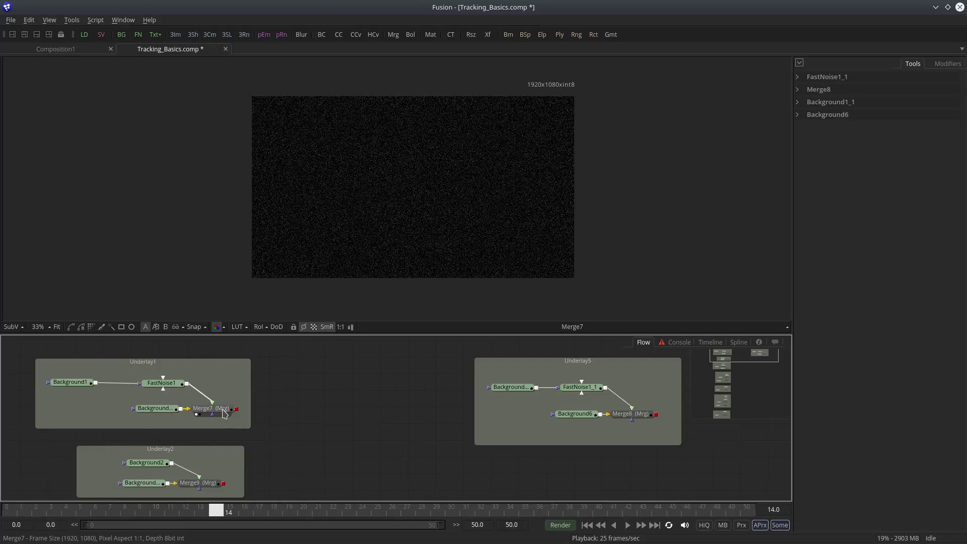
{"action": "left_click", "coordinate": [335, 422]}
{"action": "key", "text": "shift+space"}
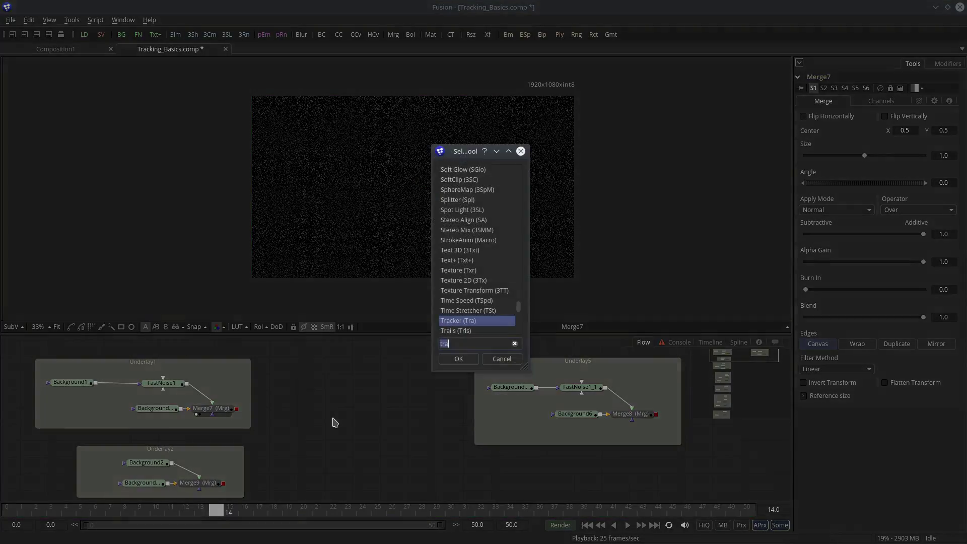
{"action": "left_click", "coordinate": [453, 361]}
{"action": "left_click_drag", "start_coordinate": [236, 409], "coordinate": [312, 406]}
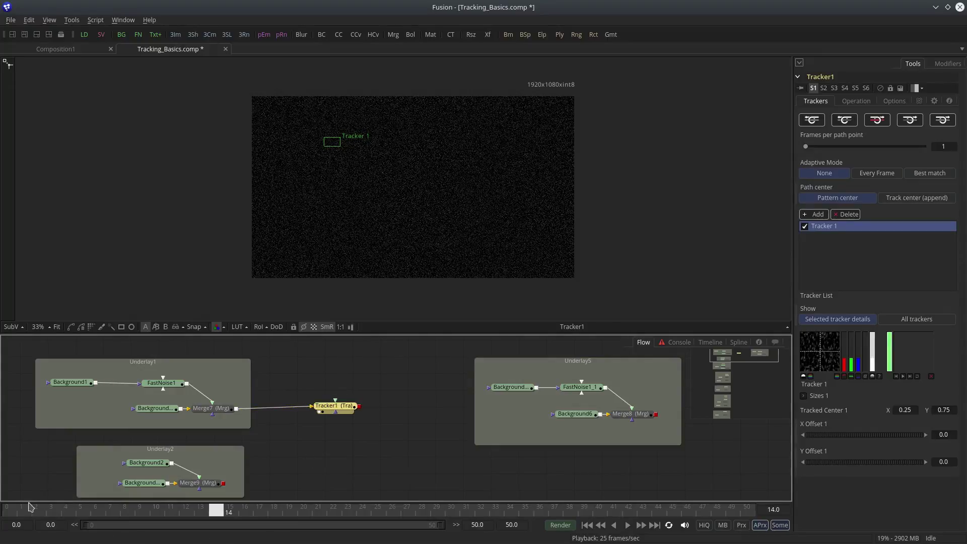
Track the Merge7 noise pattern forward from frame 0 to the end of the range
{"action": "left_click", "coordinate": [9, 508]}
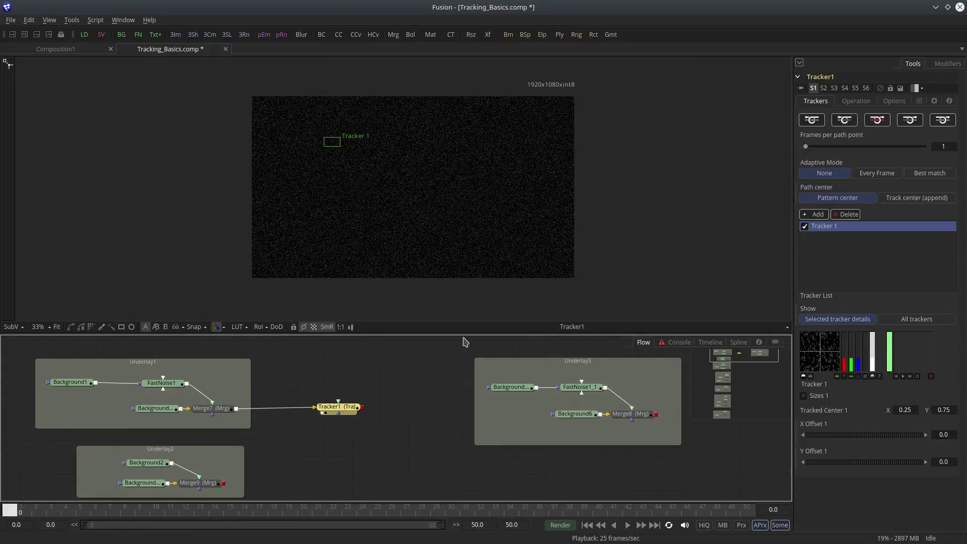
{"action": "left_click", "coordinate": [942, 122]}
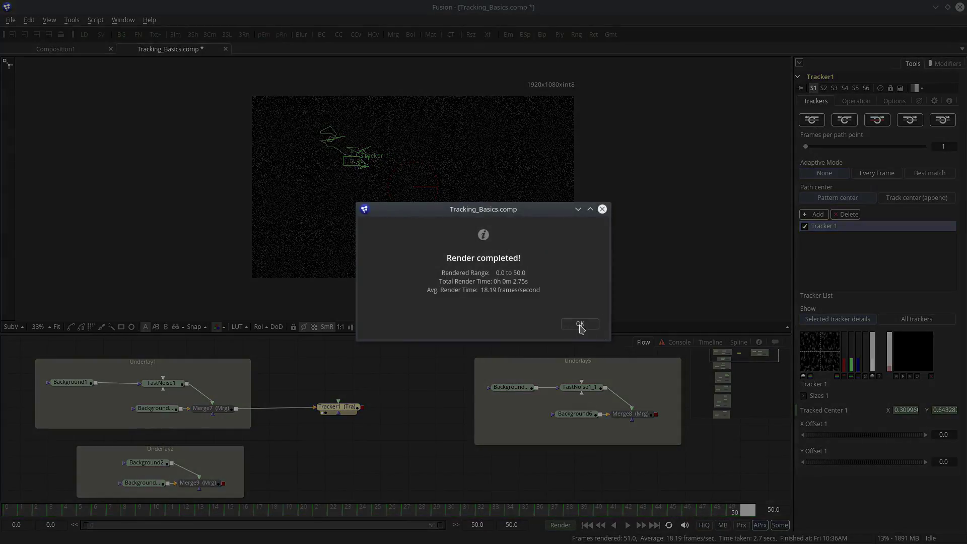
{"action": "left_click", "coordinate": [580, 324]}
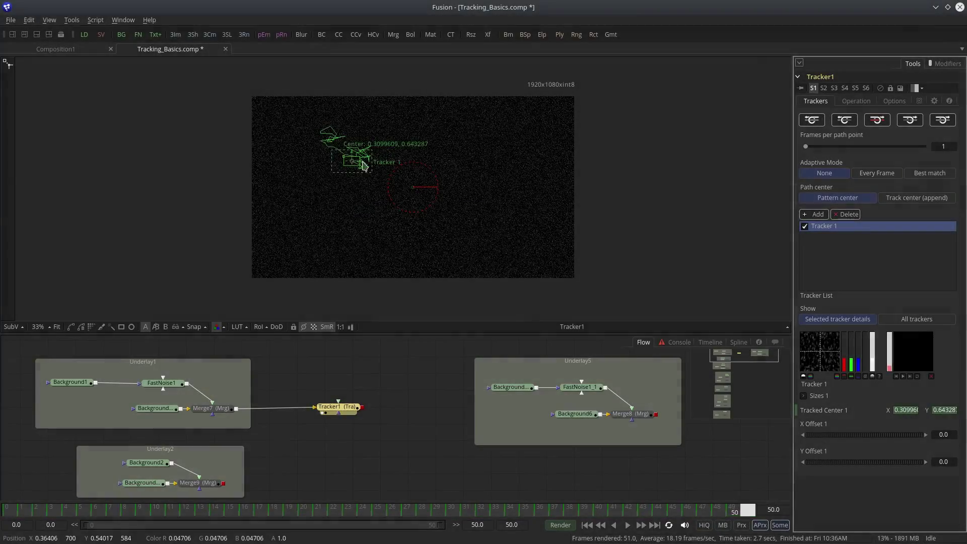
Scrub through the Merge7 track to frame 30 and delete its tracker node
{"action": "left_click_drag", "start_coordinate": [183, 510], "coordinate": [460, 511]}
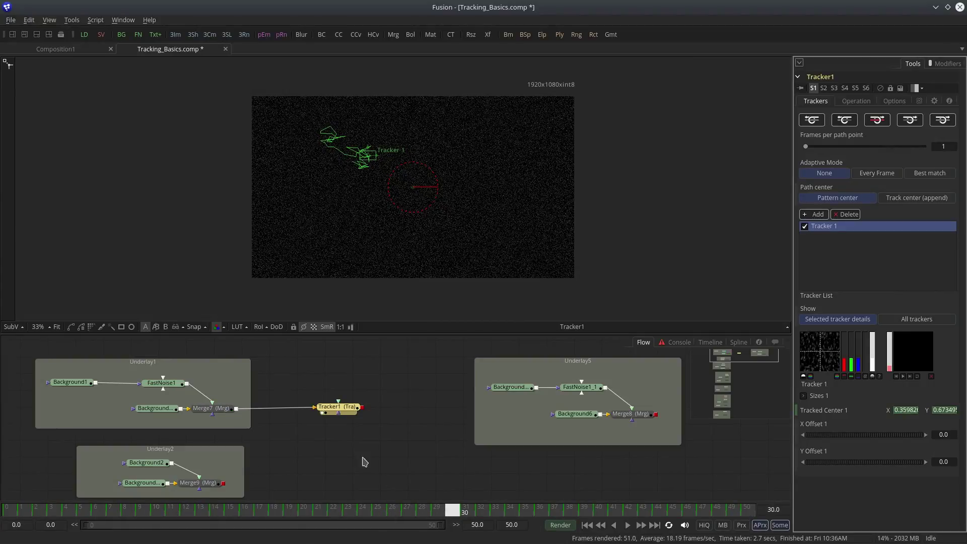
{"action": "left_click", "coordinate": [333, 408]}
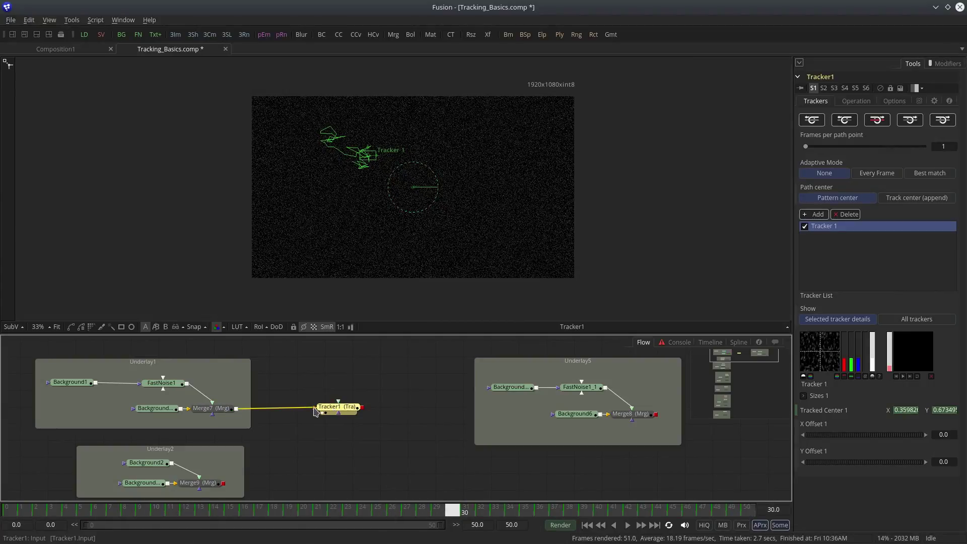
{"action": "key", "text": "Delete"}
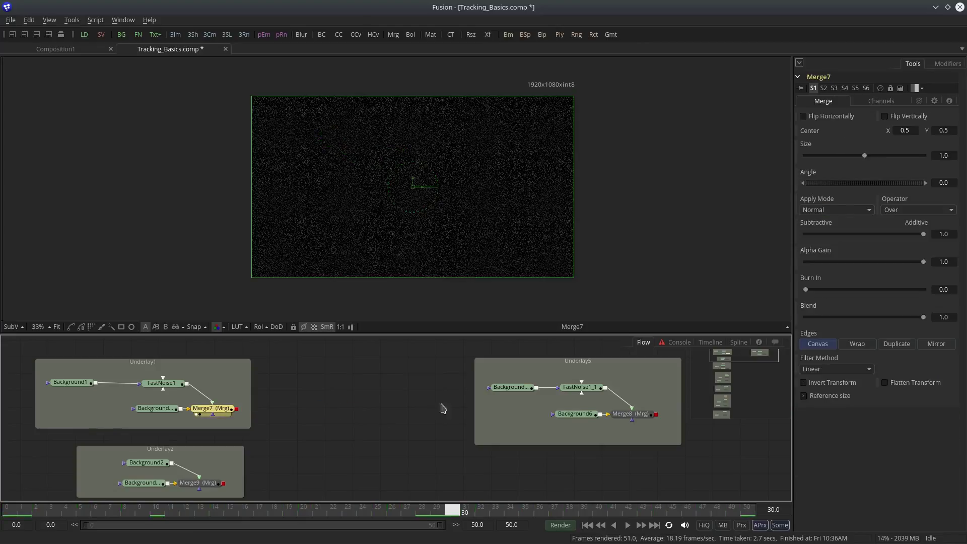
Show Merge8 from Underlay5 in the viewer and set the timeline to frame 0
{"action": "left_click_drag", "start_coordinate": [588, 434], "coordinate": [305, 410]}
{"action": "left_click_drag", "start_coordinate": [429, 382], "coordinate": [415, 420]}
{"action": "key", "text": "1"}
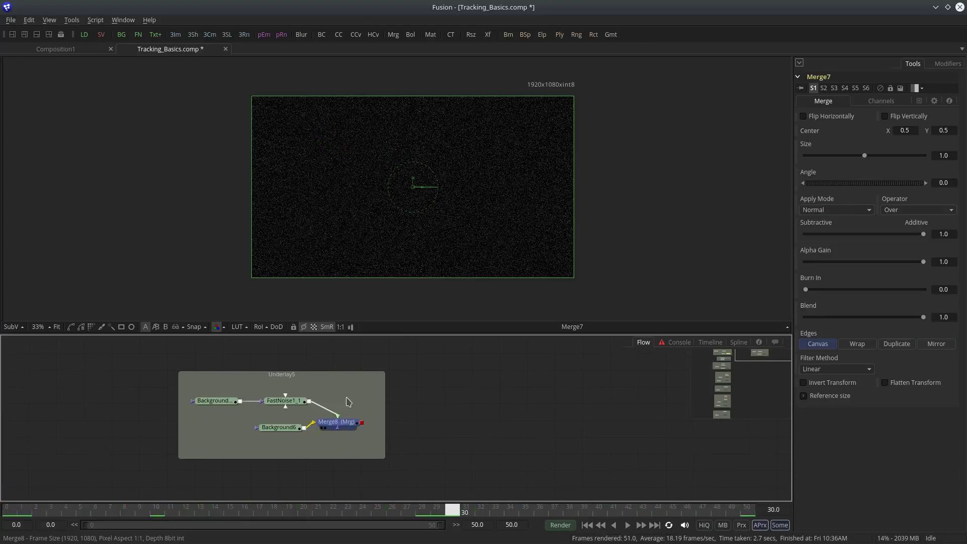
{"action": "left_click", "coordinate": [427, 437]}
{"action": "left_click_drag", "start_coordinate": [189, 499], "coordinate": [215, 487]}
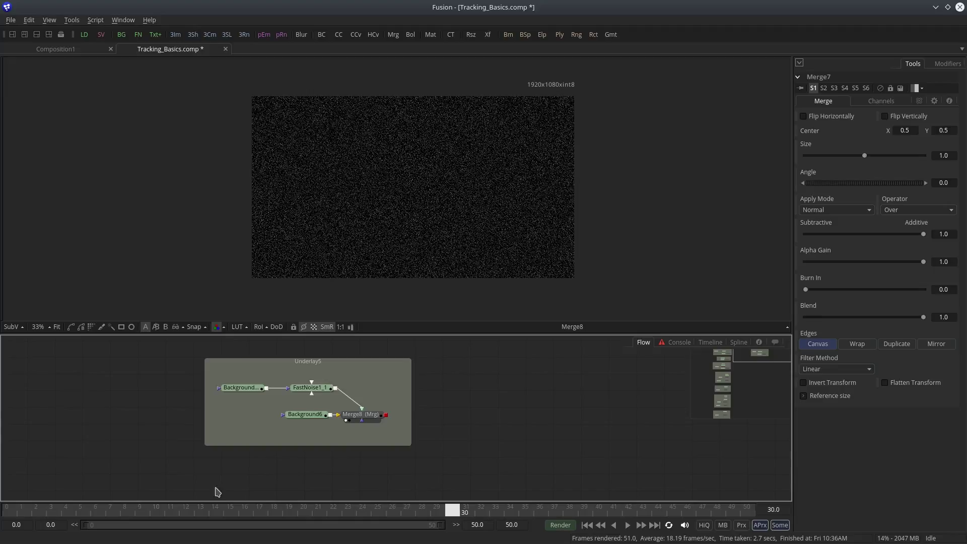
{"action": "left_click", "coordinate": [8, 512]}
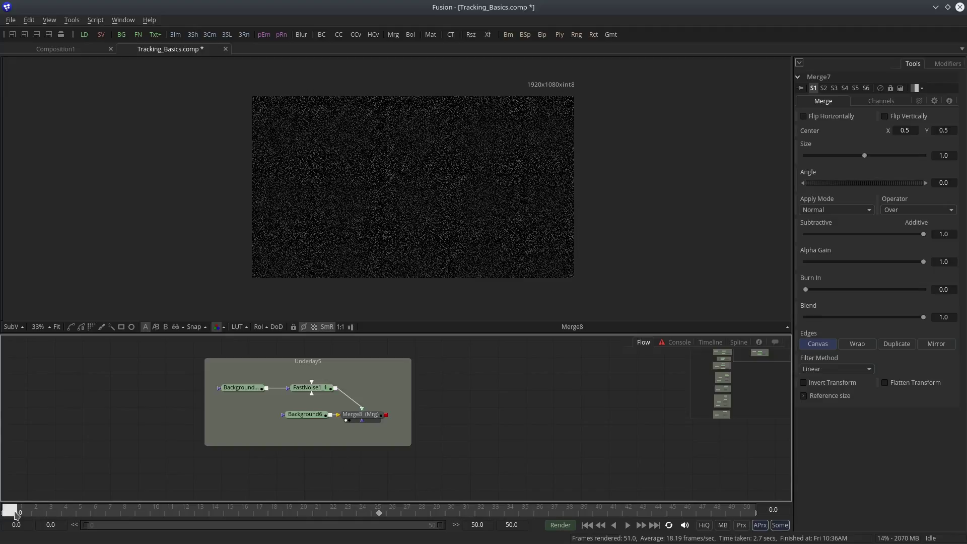
{"action": "mouse_move", "coordinate": [17, 514]}
{"action": "left_mouse_down"}
{"action": "mouse_move", "coordinate": [336, 523]}
{"action": "mouse_move", "coordinate": [2, 523]}
{"action": "left_mouse_up"}
Add a Tracker tool beside Underlay5, connect the Merge8 output to it and show it in the viewer
{"action": "left_click_drag", "start_coordinate": [453, 405], "coordinate": [404, 396]}
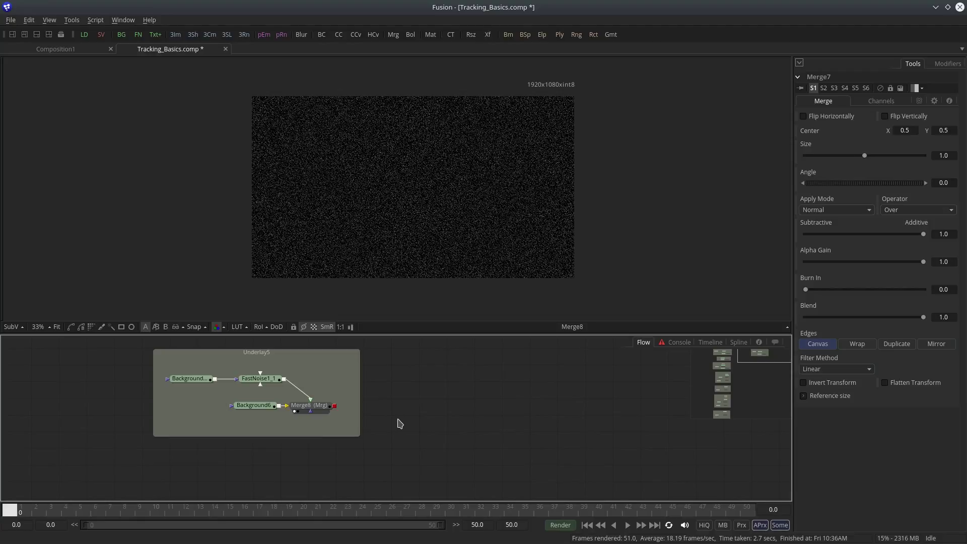
{"action": "key", "text": "ctrl+space"}
{"action": "left_click", "coordinate": [458, 360]}
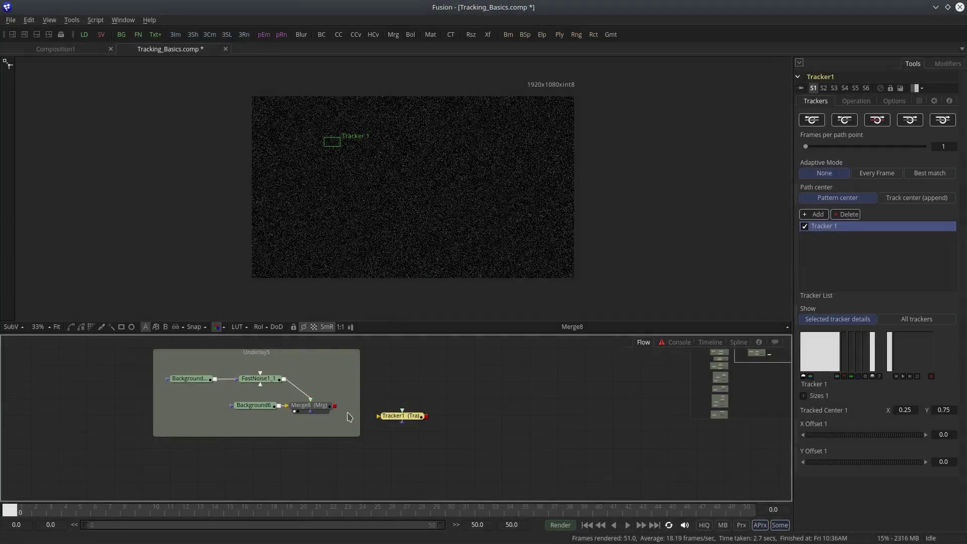
{"action": "left_click_drag", "start_coordinate": [333, 405], "coordinate": [426, 167]}
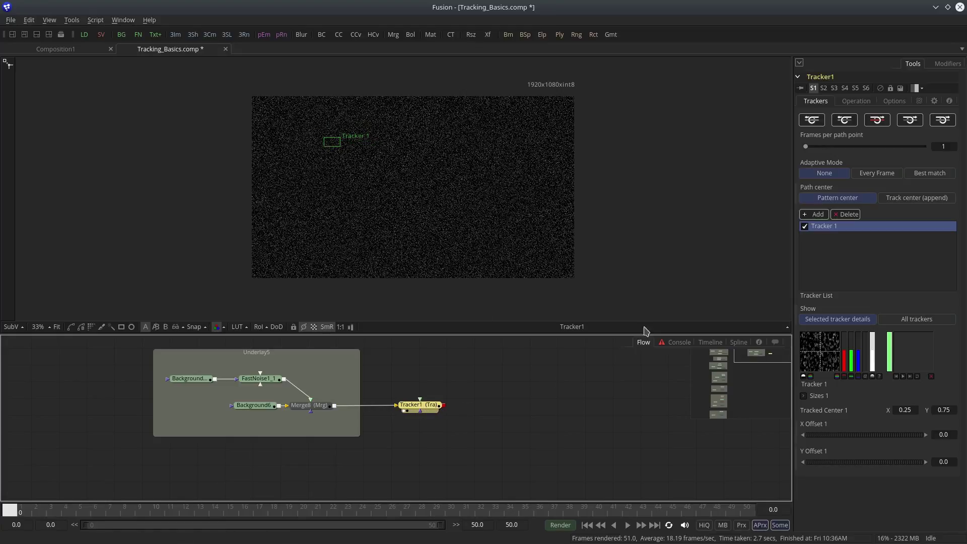
Track the Merge8 noise pattern forward from frame 0 and play the tracked pattern in its preview
{"action": "left_click", "coordinate": [942, 120]}
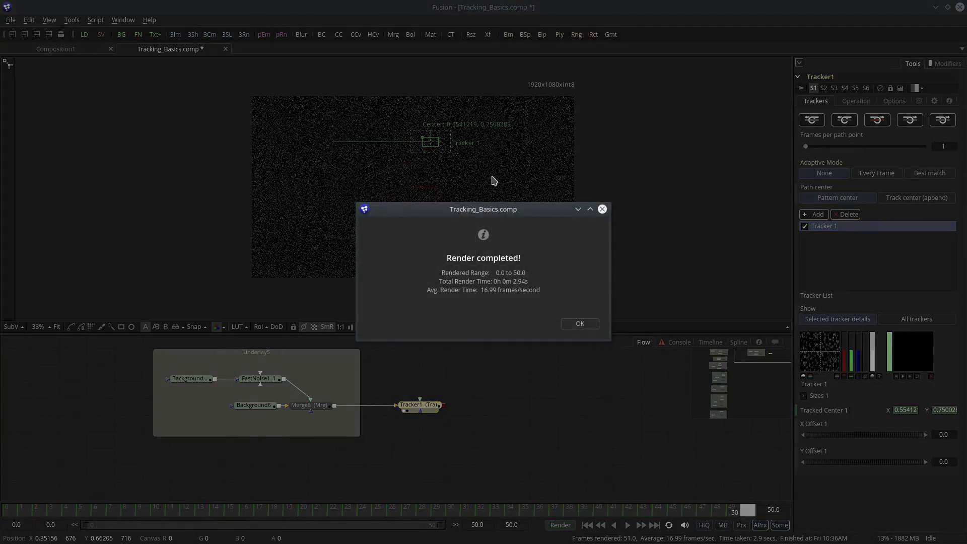
{"action": "left_click", "coordinate": [576, 327]}
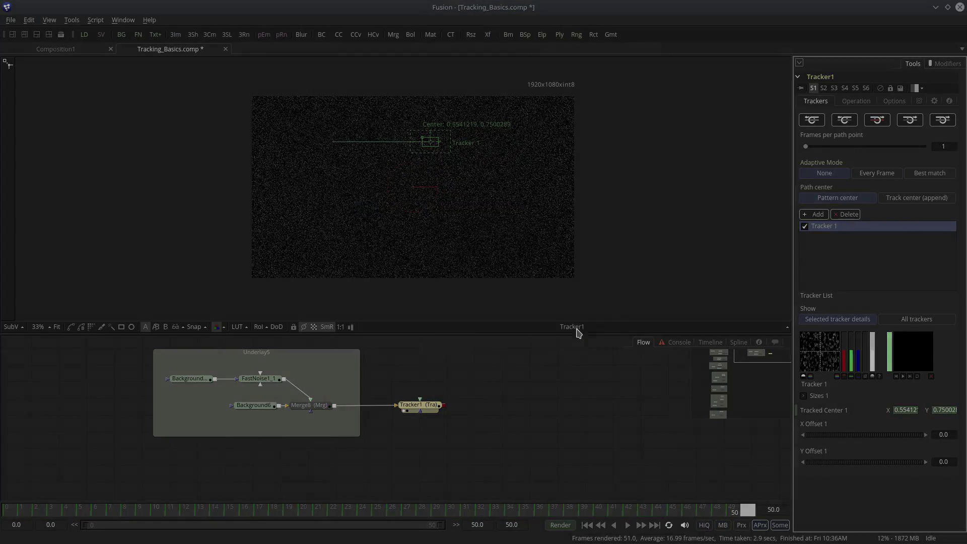
{"action": "left_click", "coordinate": [902, 376]}
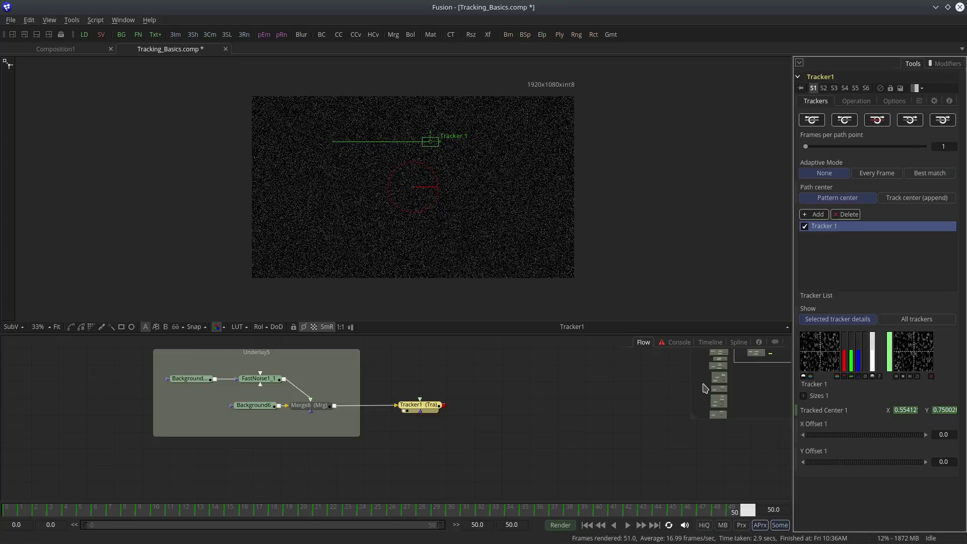
Review the Merge8 track from frame 0 to frame 50 and delete its tracker node
{"action": "left_click", "coordinate": [488, 446]}
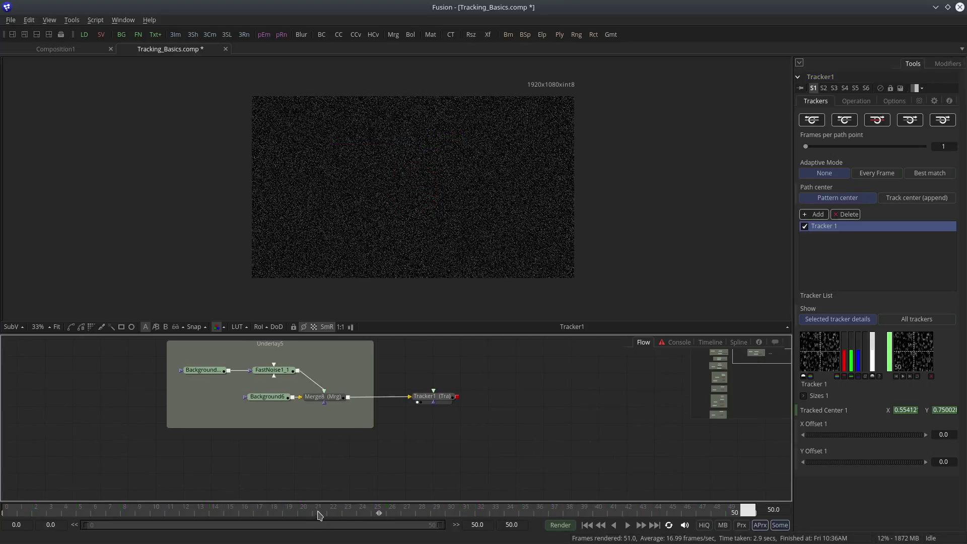
{"action": "left_click_drag", "start_coordinate": [318, 514], "coordinate": [10, 512]}
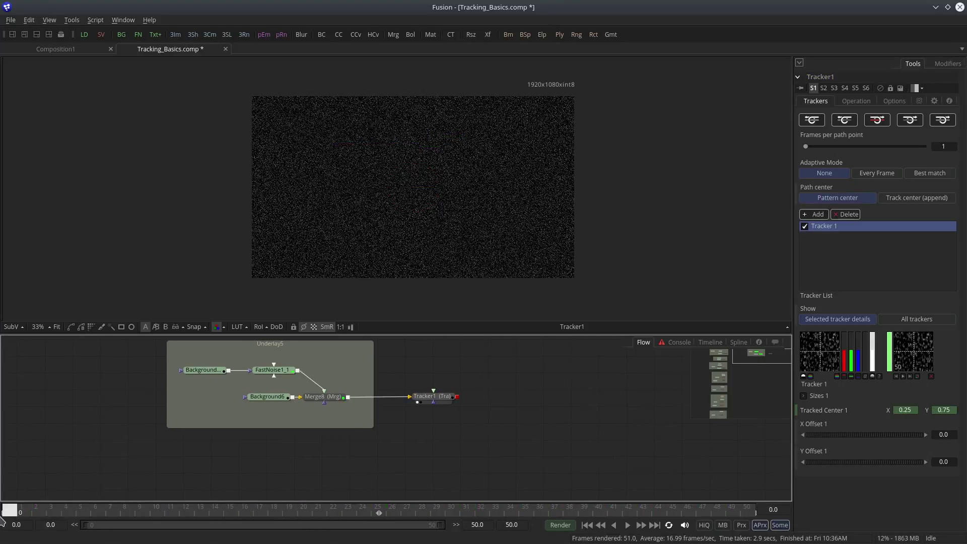
{"action": "left_click", "coordinate": [438, 397]}
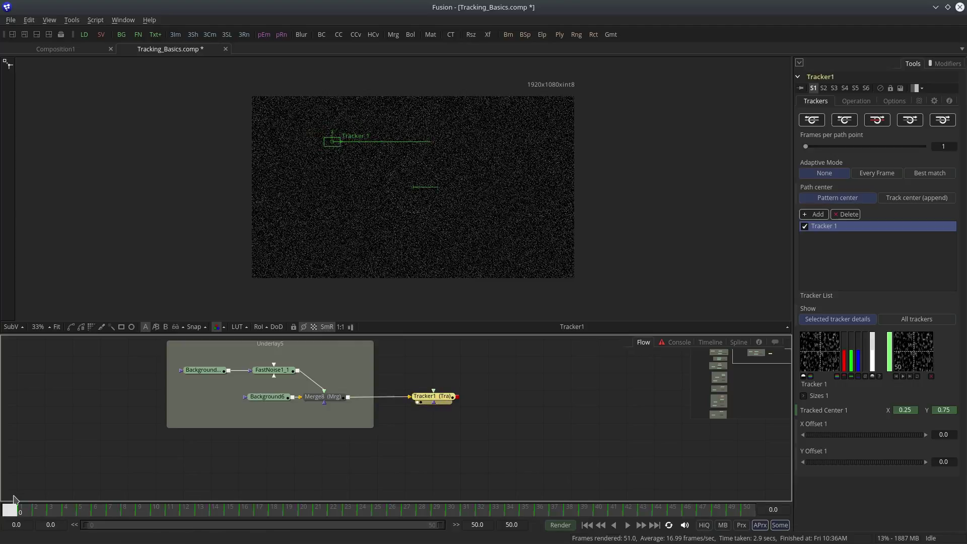
{"action": "left_click_drag", "start_coordinate": [14, 499], "coordinate": [748, 499]}
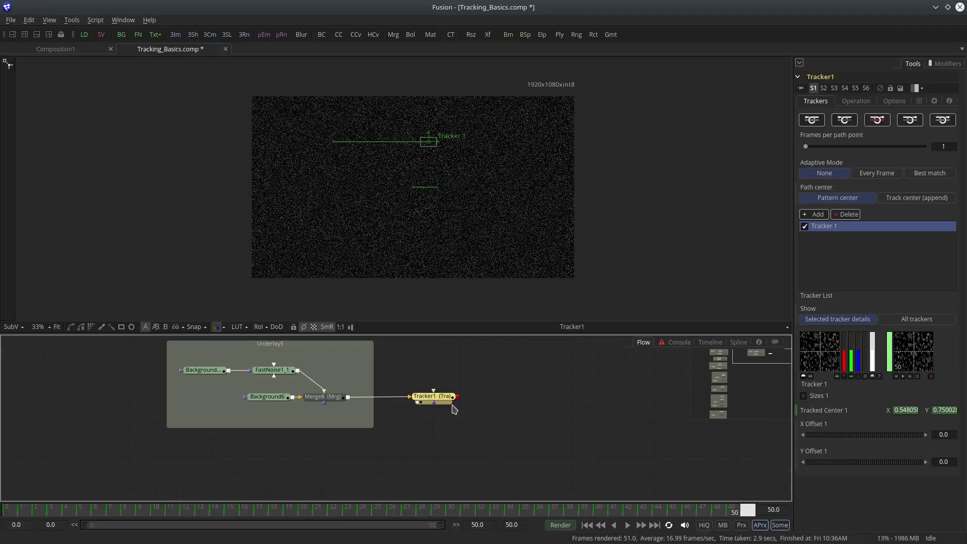
{"action": "key", "text": "Delete"}
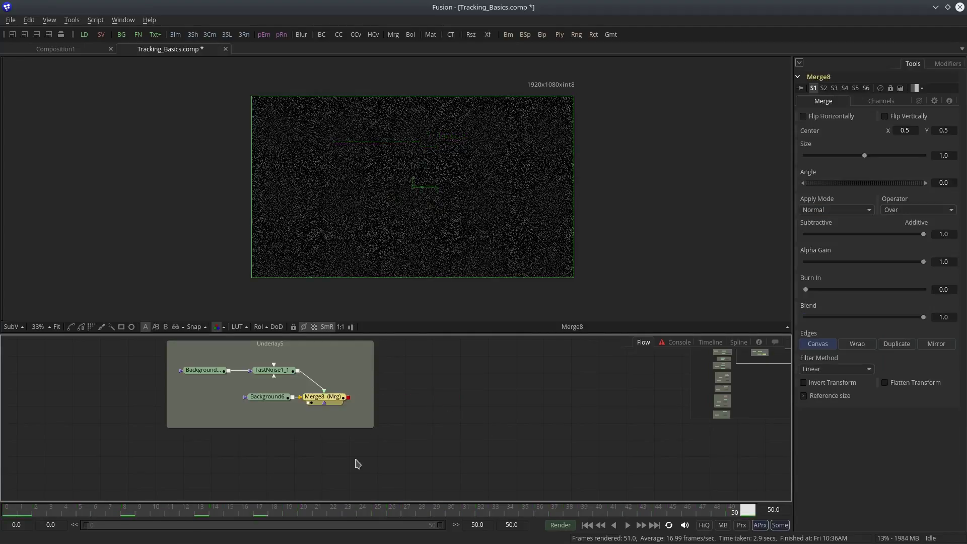
{"action": "left_click", "coordinate": [356, 460]}
Show Merge9 from Underlay2 in the viewer and set the timeline to frame 0
{"action": "left_click_drag", "start_coordinate": [70, 425], "coordinate": [435, 406]}
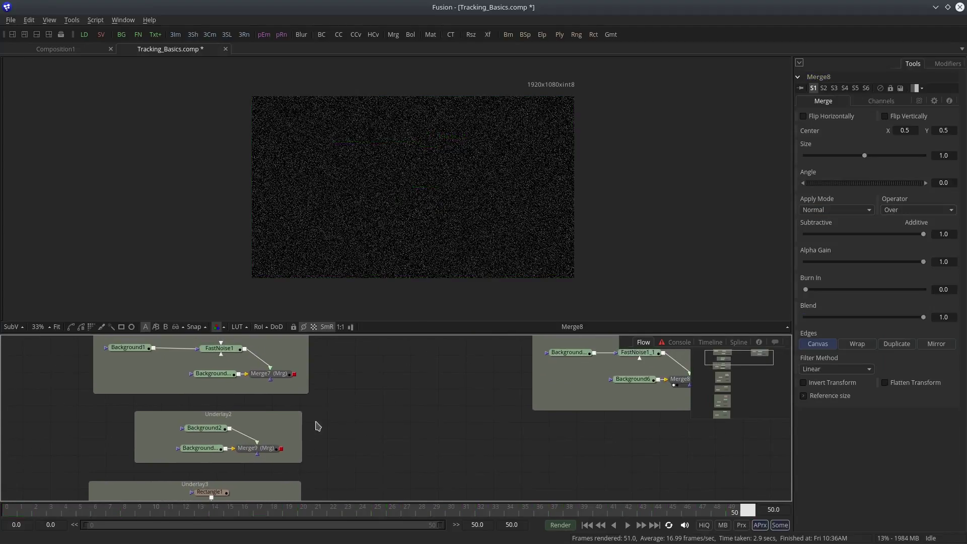
{"action": "left_click_drag", "start_coordinate": [316, 422], "coordinate": [348, 209]}
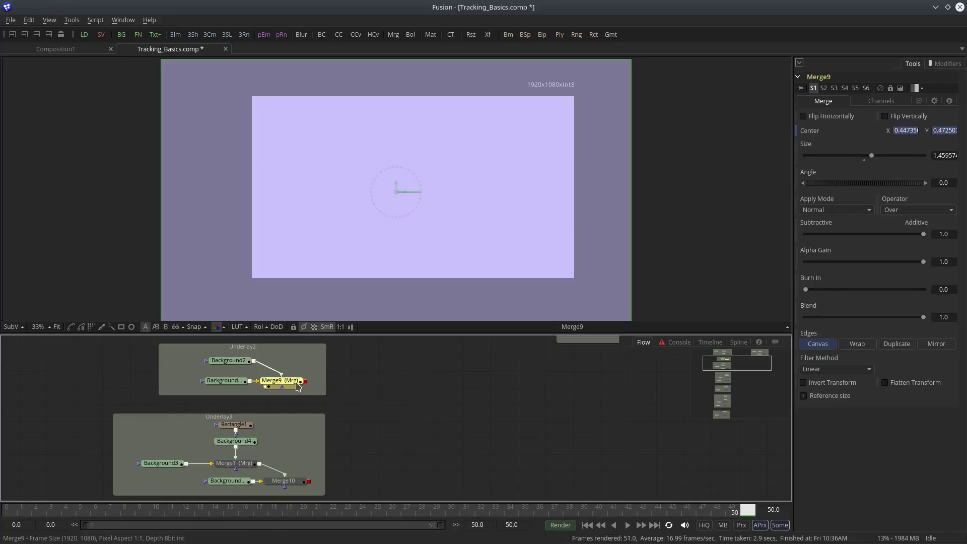
{"action": "left_click", "coordinate": [277, 380]}
{"action": "left_click", "coordinate": [11, 511]}
{"action": "key", "text": "space"}
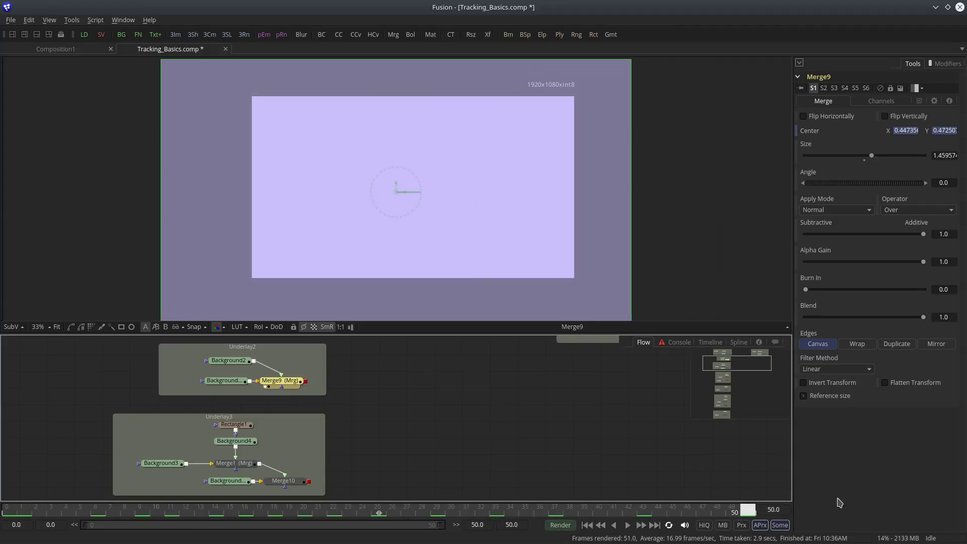
{"action": "left_click", "coordinate": [404, 379]}
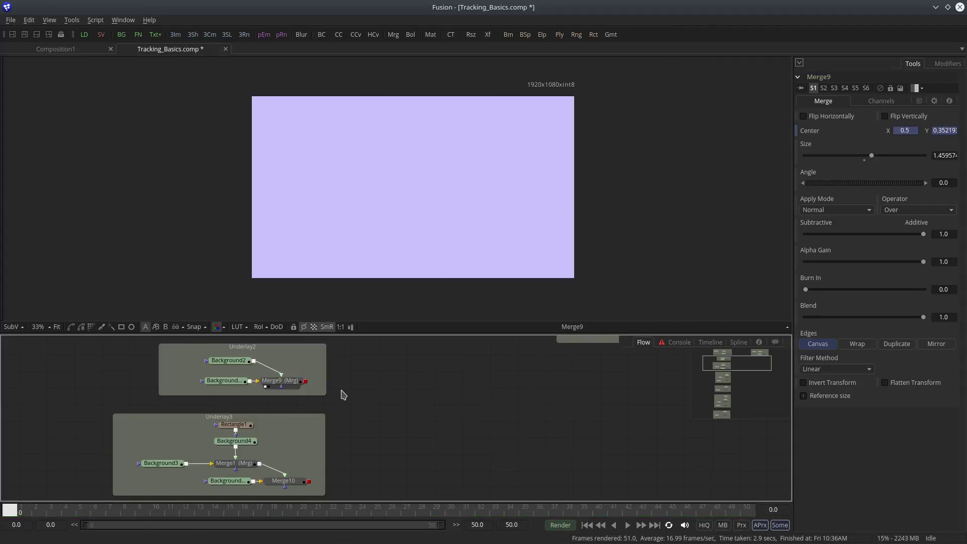
Change the Background2 color to light blue, with hue about 0.577 and saturation about 0.256
{"action": "left_click", "coordinate": [228, 360]}
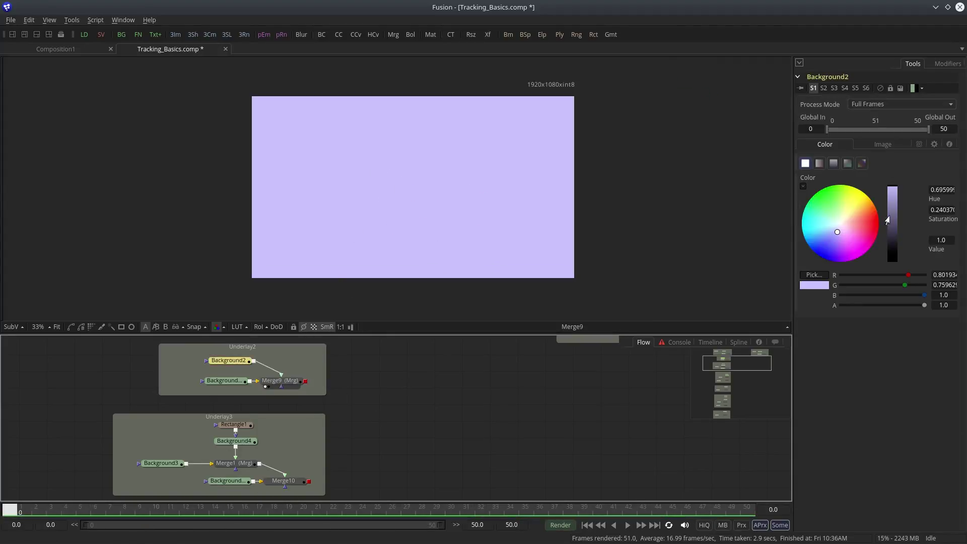
{"action": "mouse_move", "coordinate": [820, 220]}
{"action": "left_mouse_down"}
{"action": "mouse_move", "coordinate": [830, 214]}
{"action": "mouse_move", "coordinate": [831, 228]}
{"action": "left_mouse_up"}
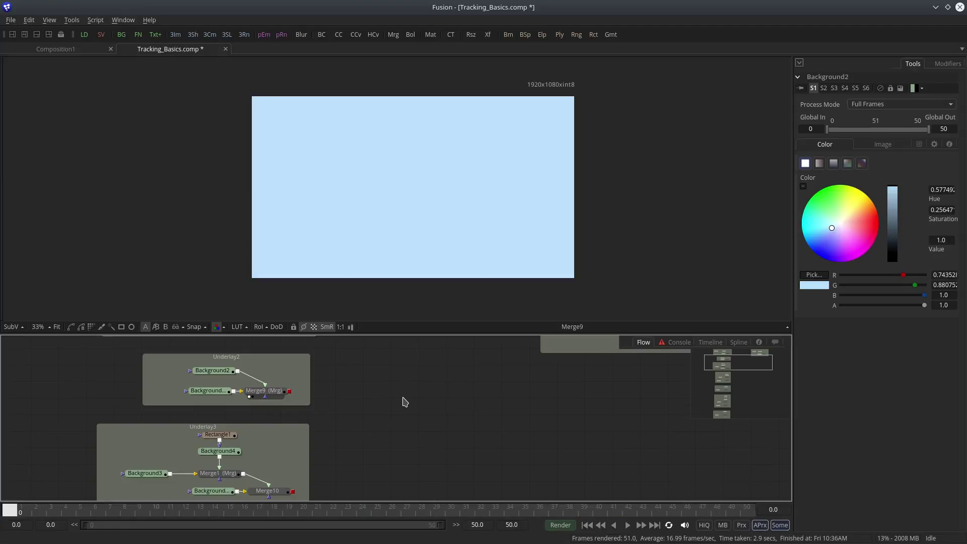
Add a Tracker tool beside Underlay2, connect the Merge9 output to it and show it in the viewer
{"action": "key", "text": "ctrl+space"}
{"action": "left_click", "coordinate": [467, 360]}
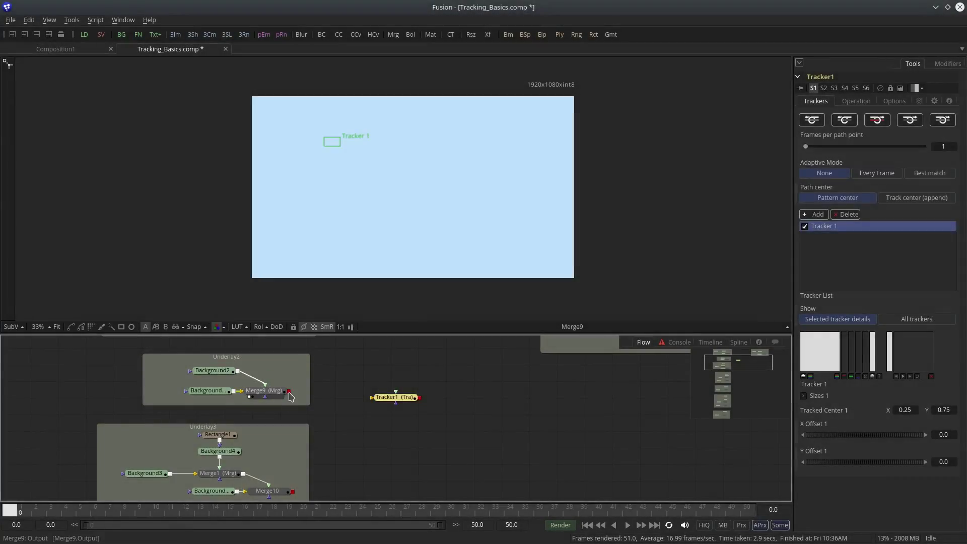
{"action": "left_click_drag", "start_coordinate": [288, 391], "coordinate": [404, 401]}
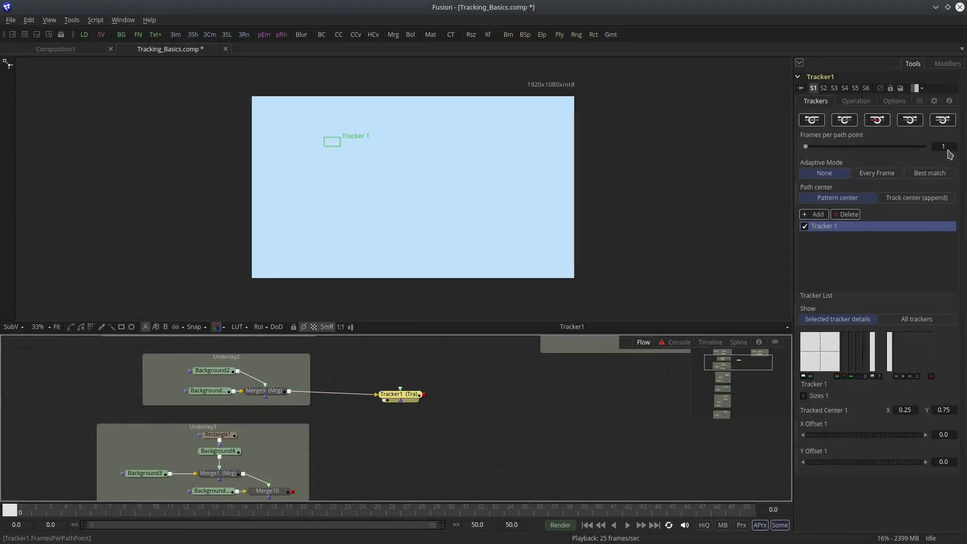
Track the flat light-blue footage forward from frame 0 and inspect the tracked pattern against the original
{"action": "left_click", "coordinate": [948, 123]}
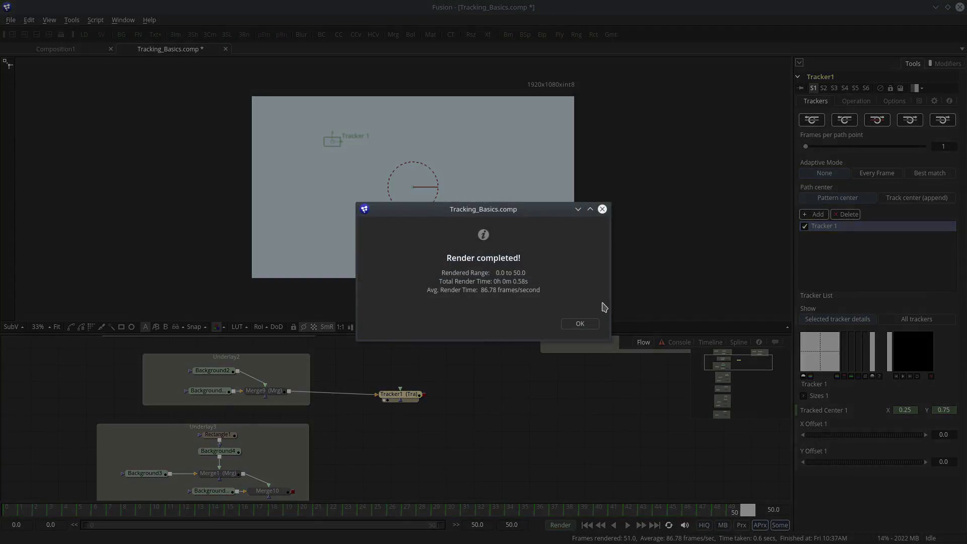
{"action": "left_click", "coordinate": [594, 323]}
{"action": "mouse_move", "coordinate": [653, 531]}
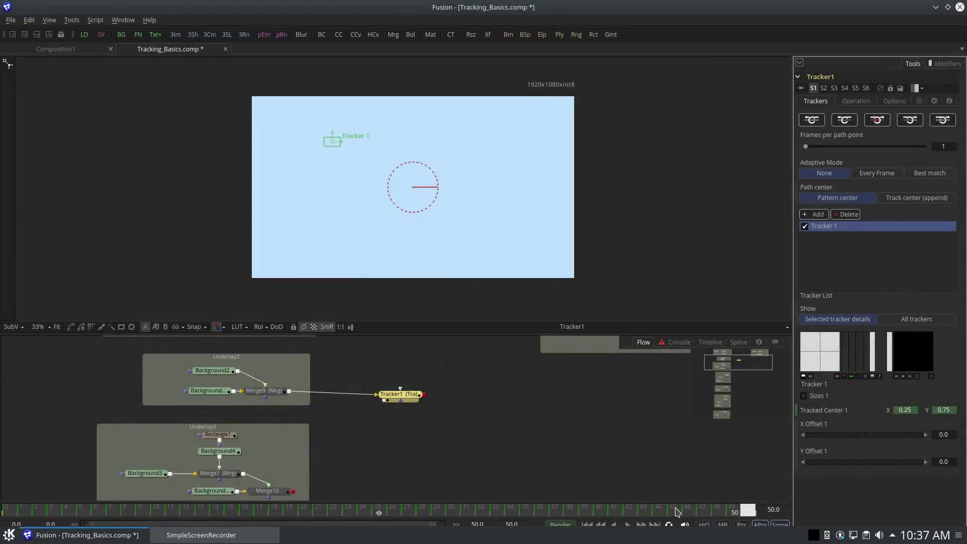
{"action": "left_click_drag", "start_coordinate": [675, 508], "coordinate": [898, 542]}
{"action": "left_click", "coordinate": [903, 378]}
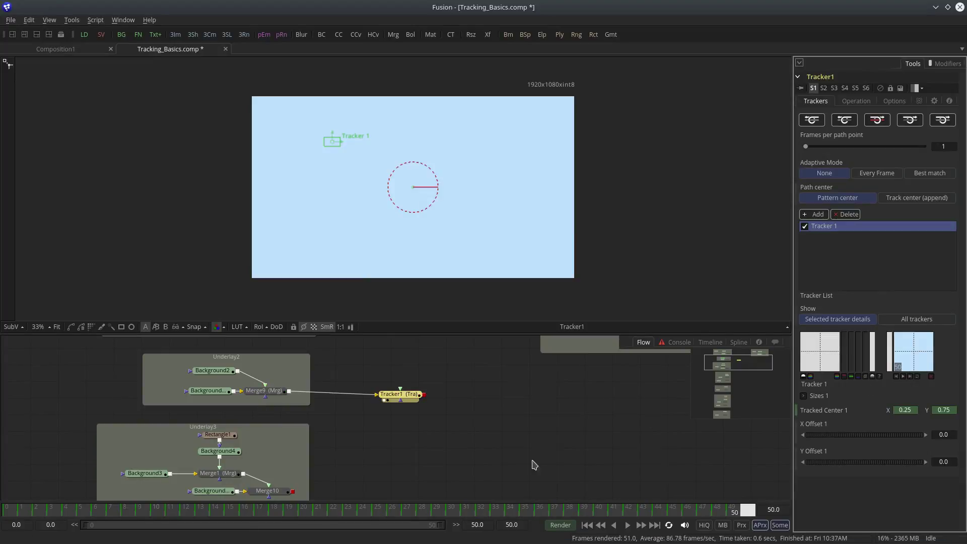
Delete the tracker node beside Underlay2 and show Merge10 from Underlay3 in the viewer
{"action": "left_click", "coordinate": [393, 395]}
{"action": "key", "text": "Delete"}
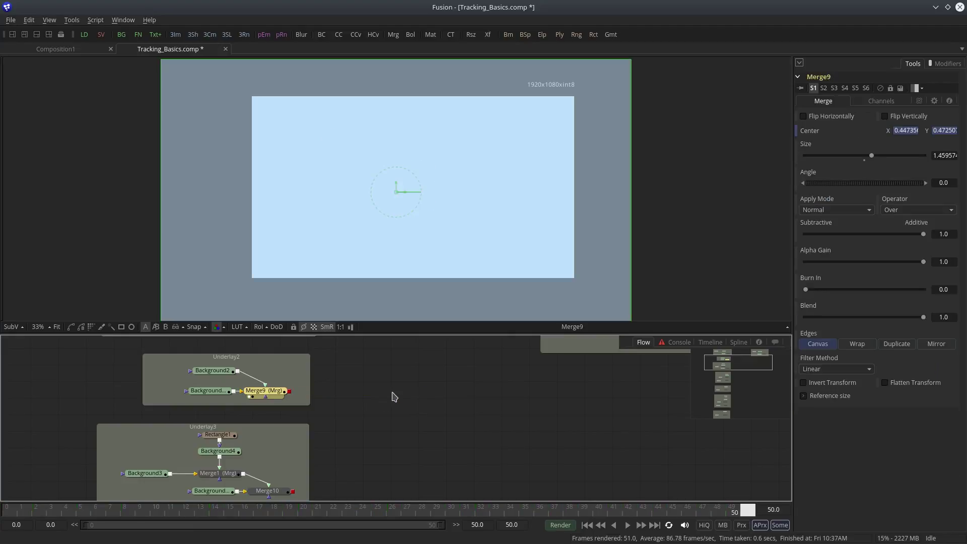
{"action": "left_click_drag", "start_coordinate": [365, 446], "coordinate": [388, 376]}
{"action": "left_click", "coordinate": [369, 395]}
{"action": "key", "text": "1"}
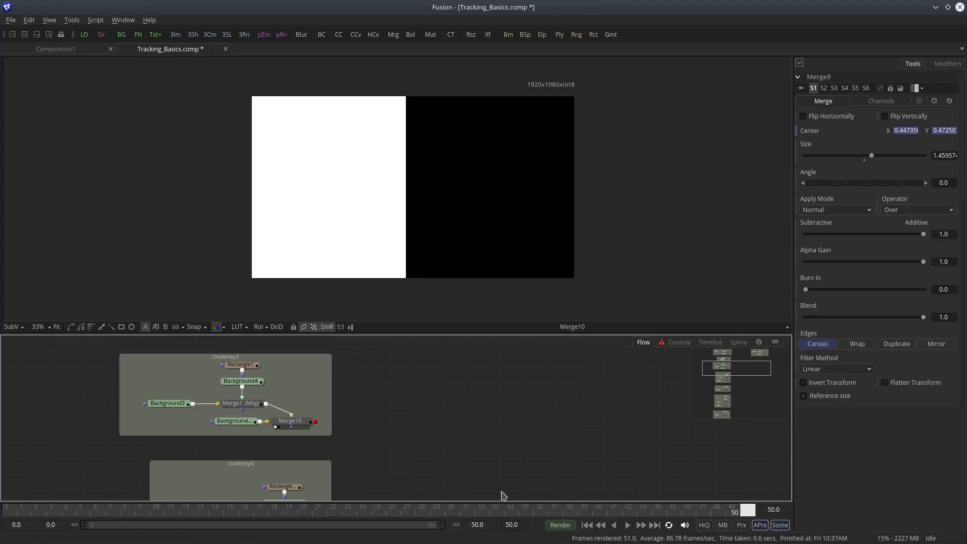
Play the Merge10 footage from frame 0 and scrub the timeline to frame 49 to examine the edge's motion
{"action": "left_click", "coordinate": [586, 524]}
{"action": "left_click", "coordinate": [627, 525]}
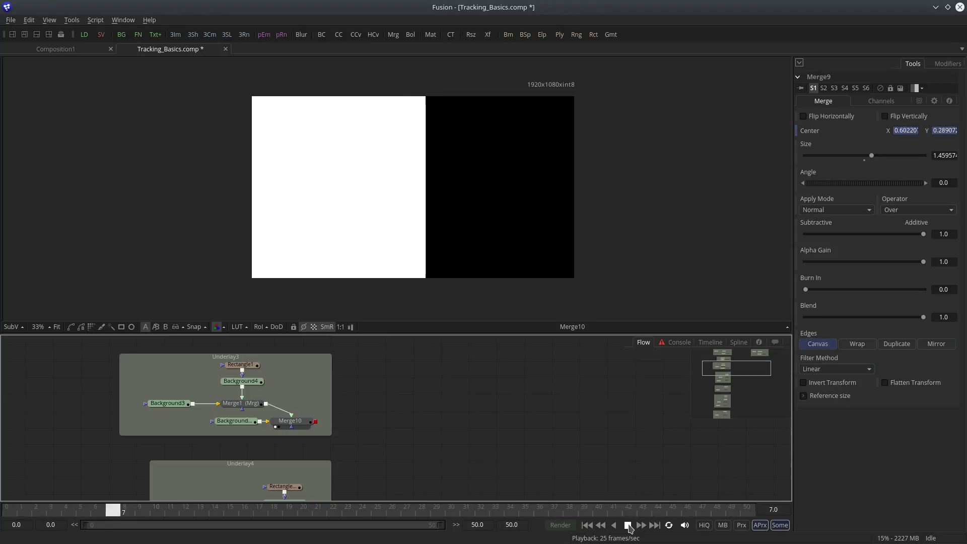
{"action": "left_click", "coordinate": [627, 525]}
{"action": "left_click_drag", "start_coordinate": [429, 511], "coordinate": [732, 509]}
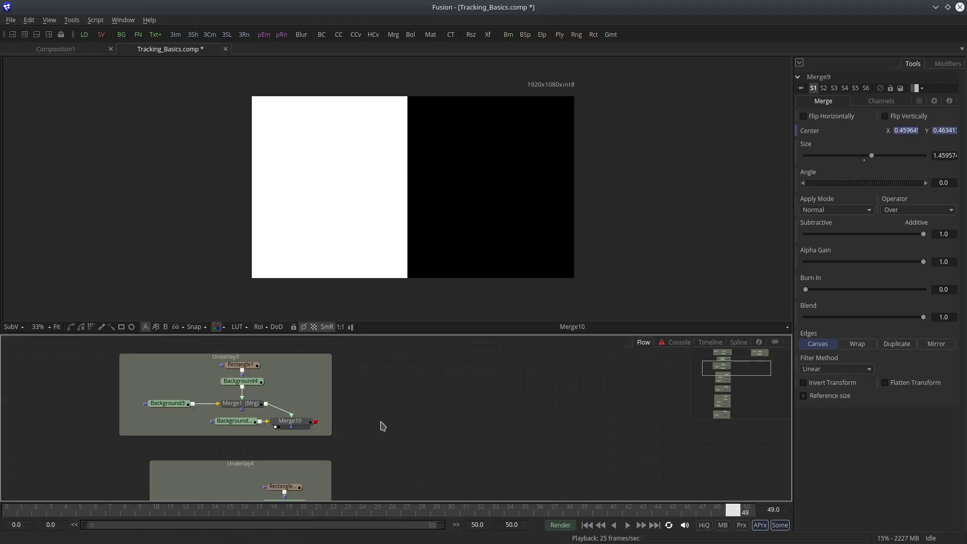
Add a Tracker tool beside Underlay3, connect the Merge10 output to it and show it in the viewer
{"action": "key", "text": "ctrl+space"}
{"action": "left_click", "coordinate": [456, 360]}
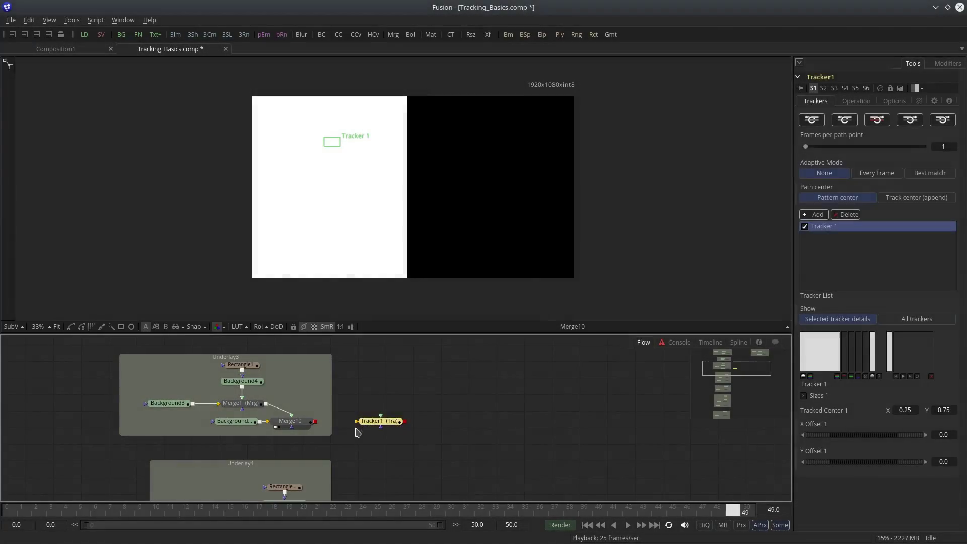
{"action": "left_click_drag", "start_coordinate": [316, 422], "coordinate": [423, 174]}
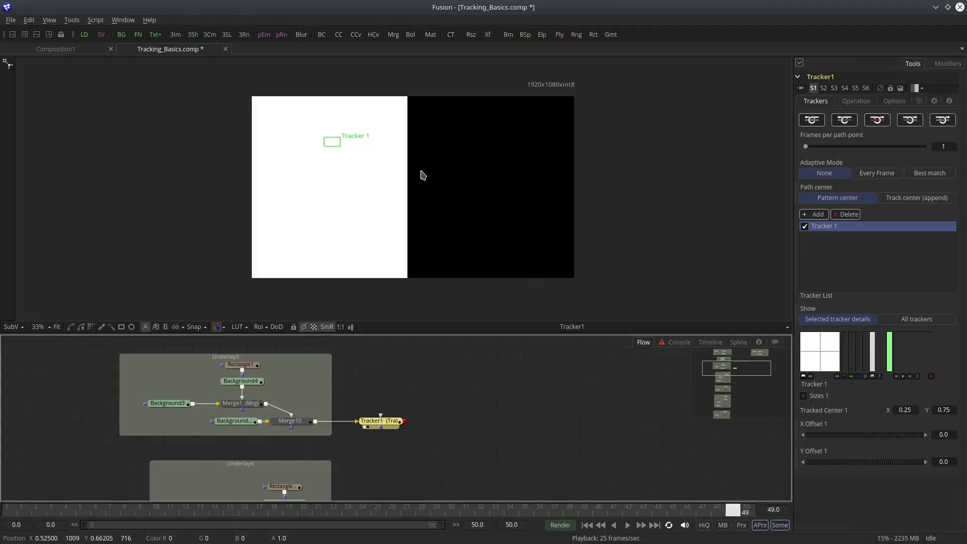
Place the tracker pattern on the vertical black-and-white edge, centred on the edge at frame 0
{"action": "left_click_drag", "start_coordinate": [322, 137], "coordinate": [399, 177]}
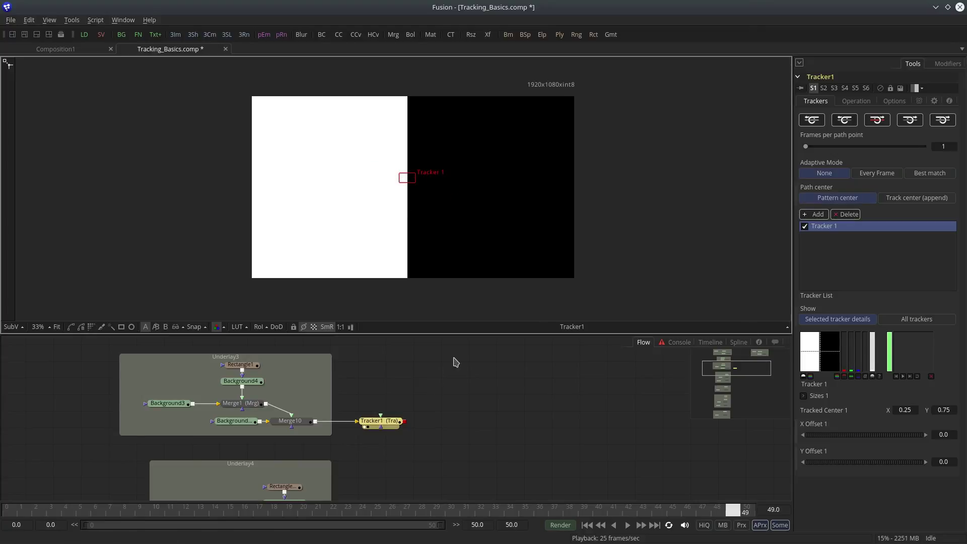
{"action": "left_click_drag", "start_coordinate": [738, 511], "coordinate": [6, 510]}
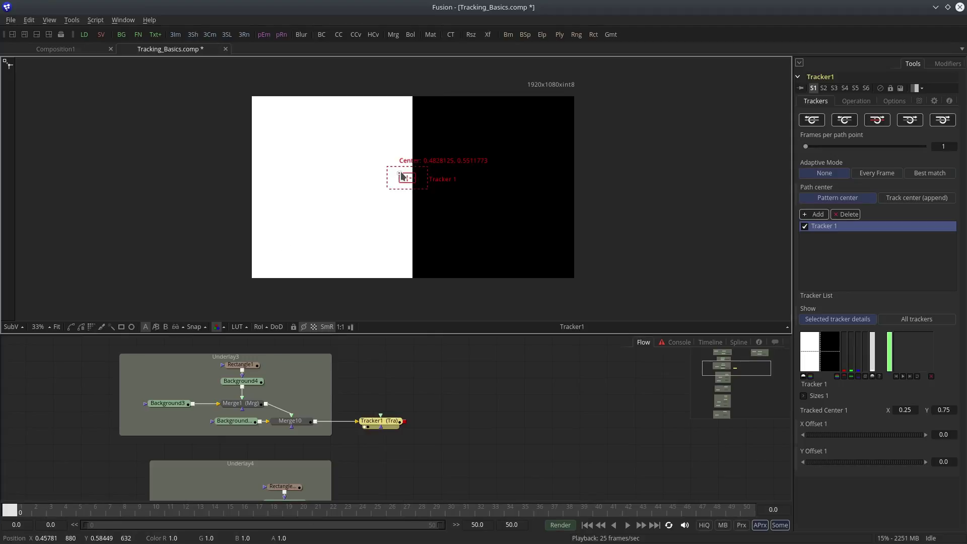
{"action": "left_click_drag", "start_coordinate": [402, 175], "coordinate": [408, 175]}
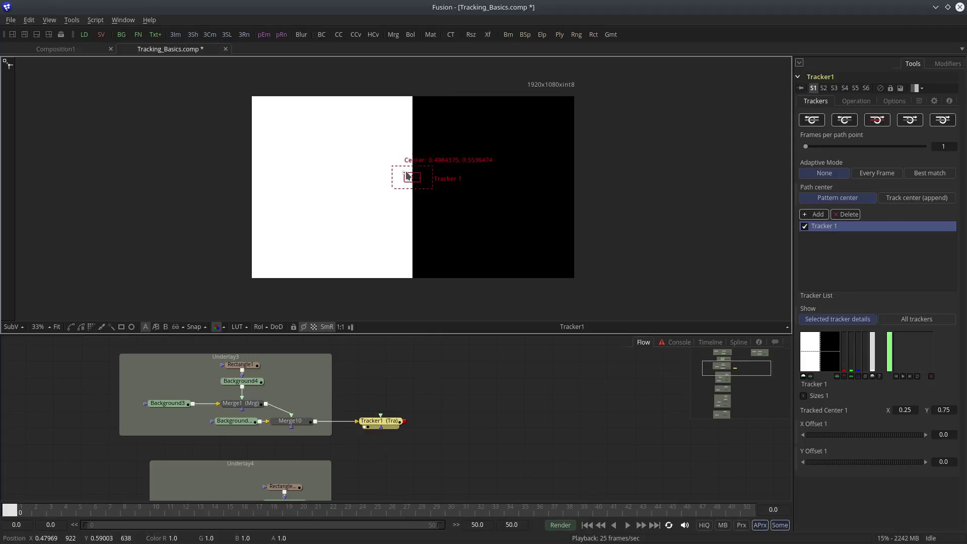
Track the black-and-white edge forward from frame 0 and scrub the timeline to review the resulting path
{"action": "left_click", "coordinate": [947, 121]}
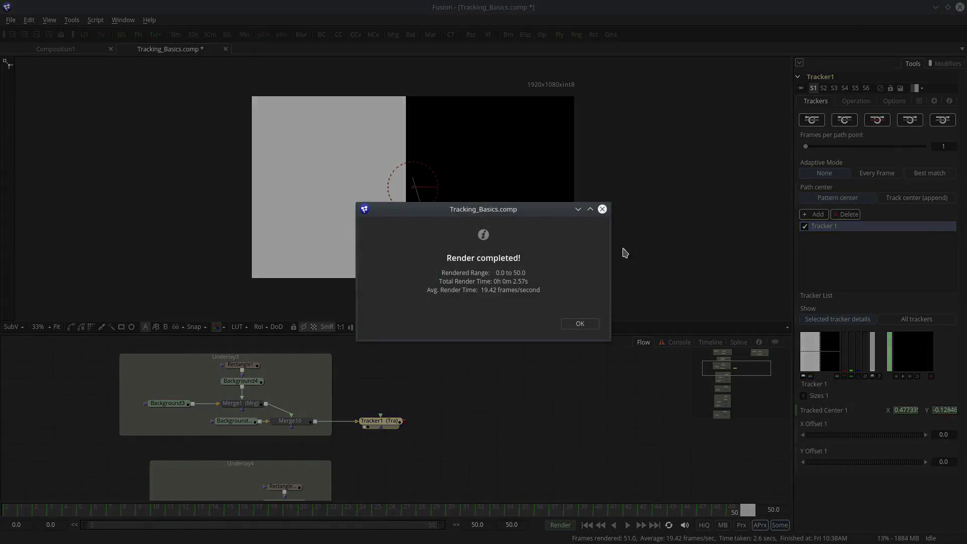
{"action": "left_click", "coordinate": [579, 324]}
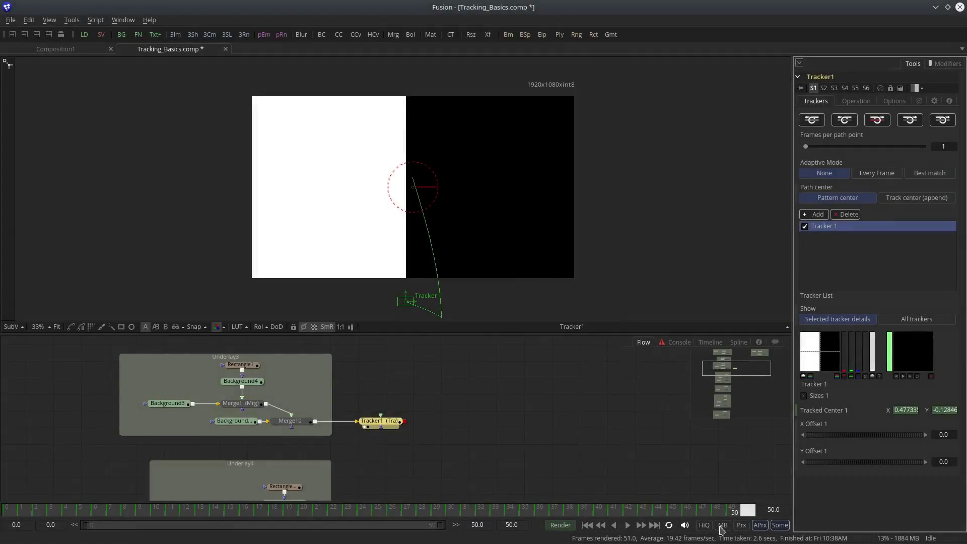
{"action": "left_click_drag", "start_coordinate": [747, 511], "coordinate": [2, 473]}
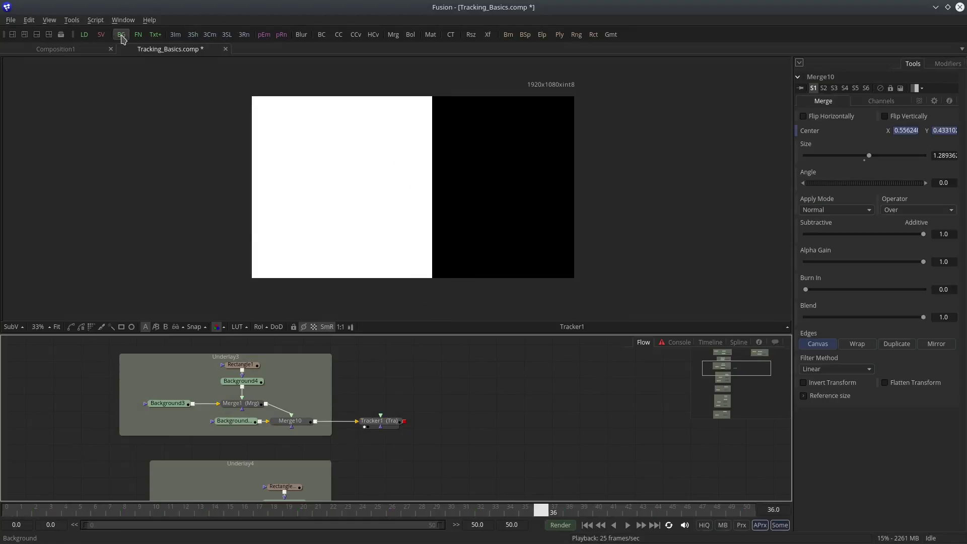
Add a Background tool as the tracker's foreground input and color it dark red, with hue about 0.996 and value about 0.533
{"action": "left_click_drag", "start_coordinate": [121, 34], "coordinate": [390, 425]}
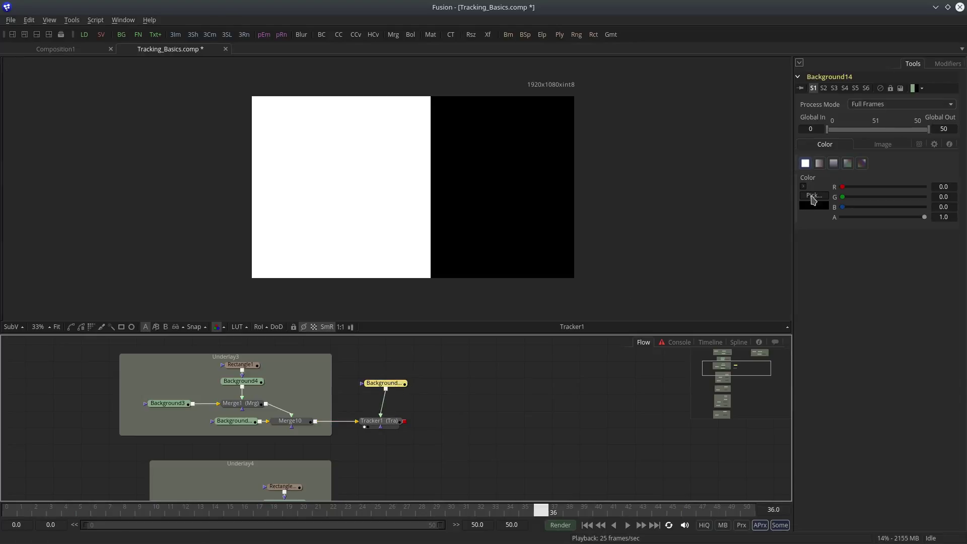
{"action": "left_click", "coordinate": [804, 186]}
{"action": "left_click_drag", "start_coordinate": [867, 225], "coordinate": [885, 225]}
{"action": "left_click", "coordinate": [890, 221]}
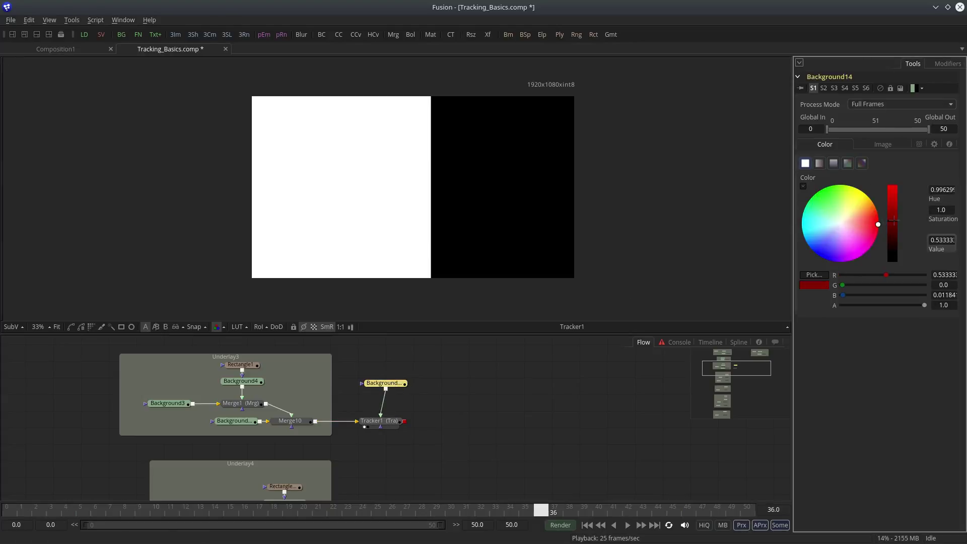
Set the operation of the tracker beside Underlay3 to Match Move
{"action": "left_click", "coordinate": [379, 420]}
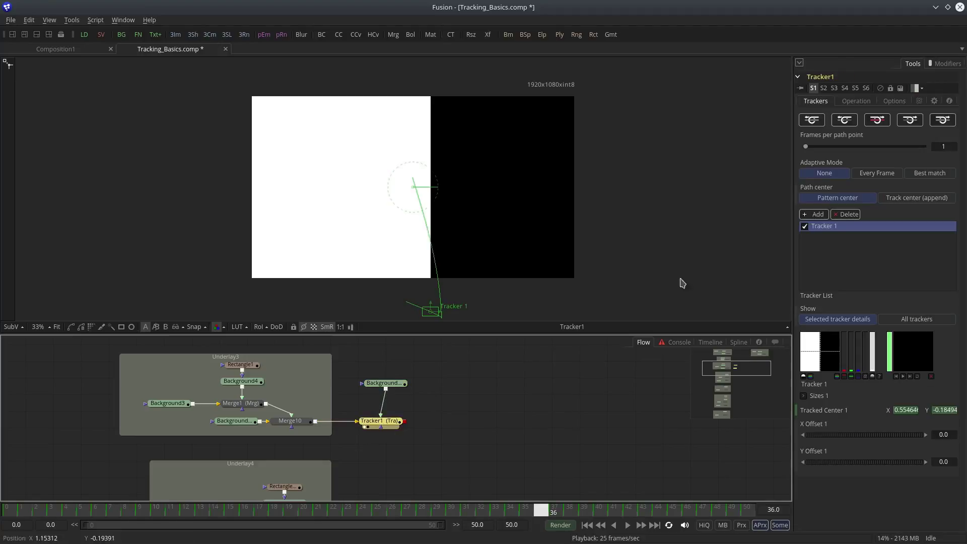
{"action": "left_click", "coordinate": [856, 101]}
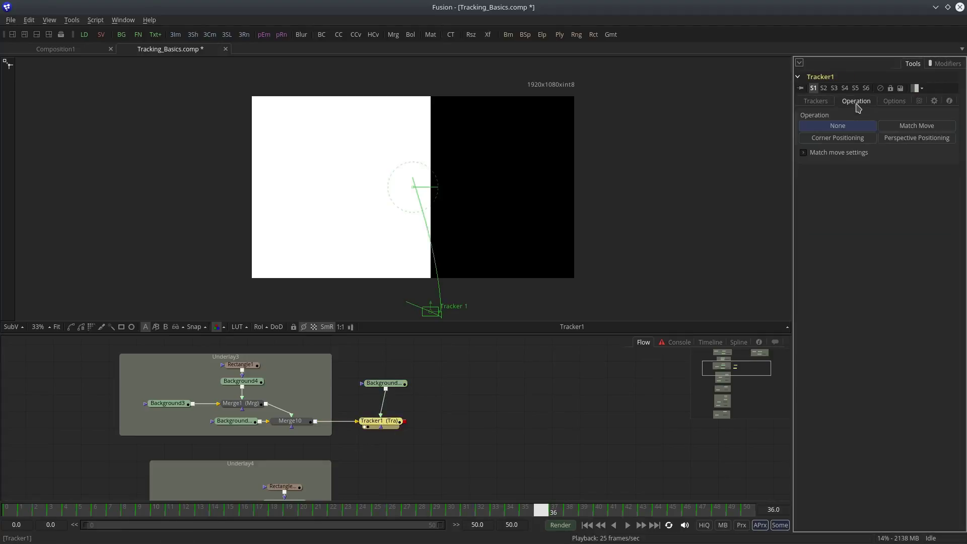
{"action": "left_click", "coordinate": [916, 127]}
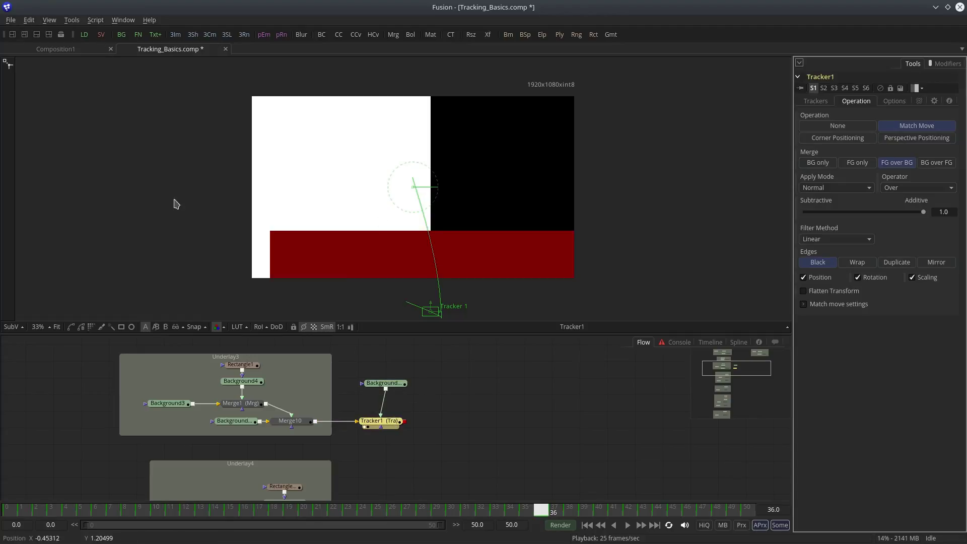
Show the red background in the viewer and mask it with an ellipse about 0.117 wide and high, placing the mask node above it
{"action": "left_click_drag", "start_coordinate": [385, 383], "coordinate": [362, 281]}
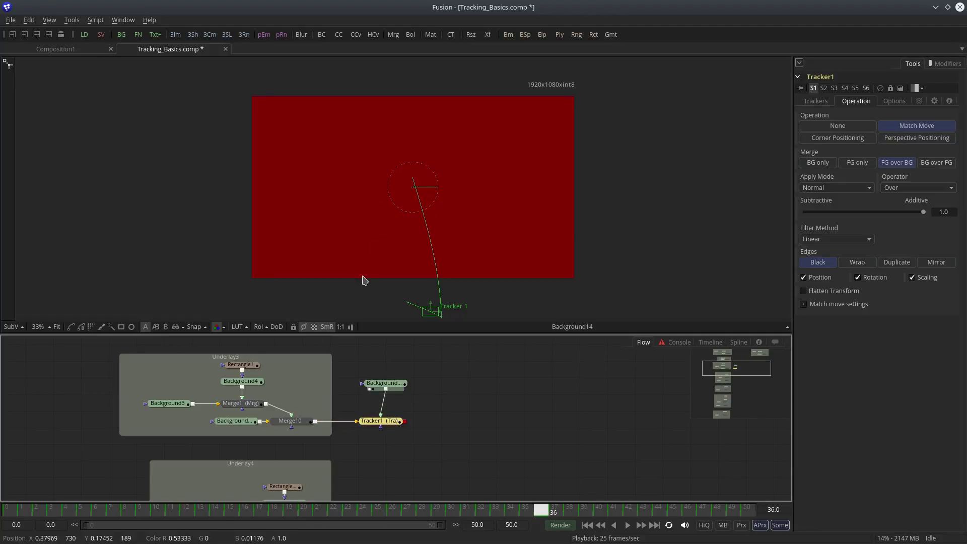
{"action": "left_click", "coordinate": [132, 326]}
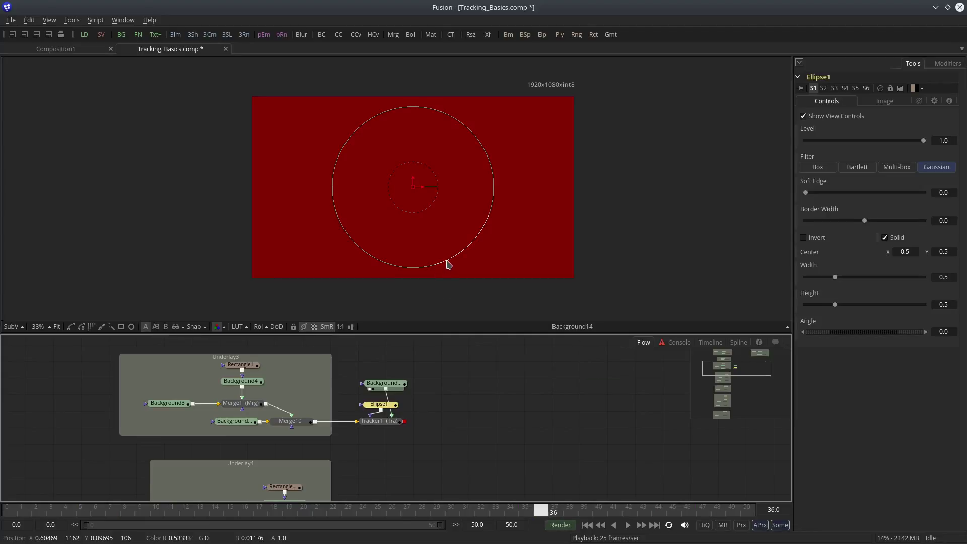
{"action": "left_click_drag", "start_coordinate": [447, 265], "coordinate": [423, 206]}
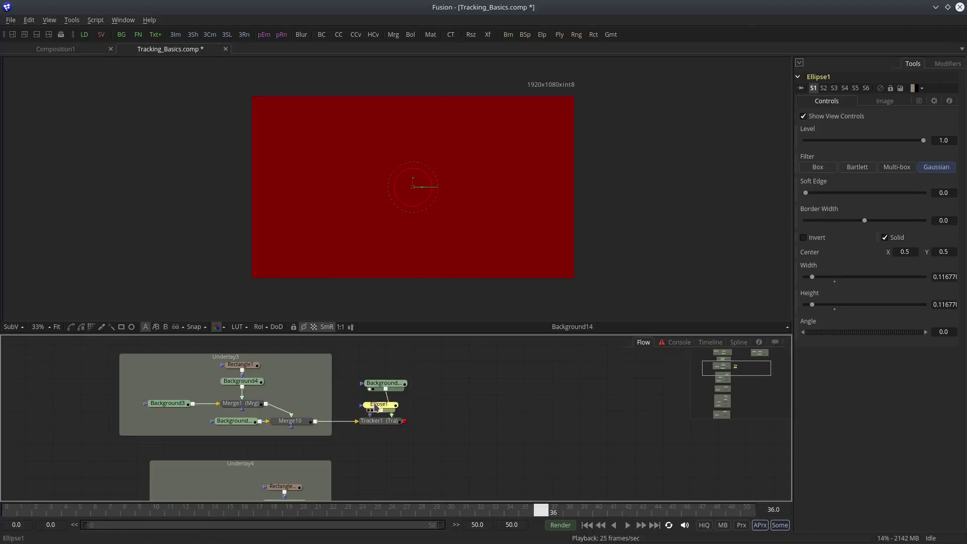
{"action": "left_click_drag", "start_coordinate": [380, 410], "coordinate": [385, 365]}
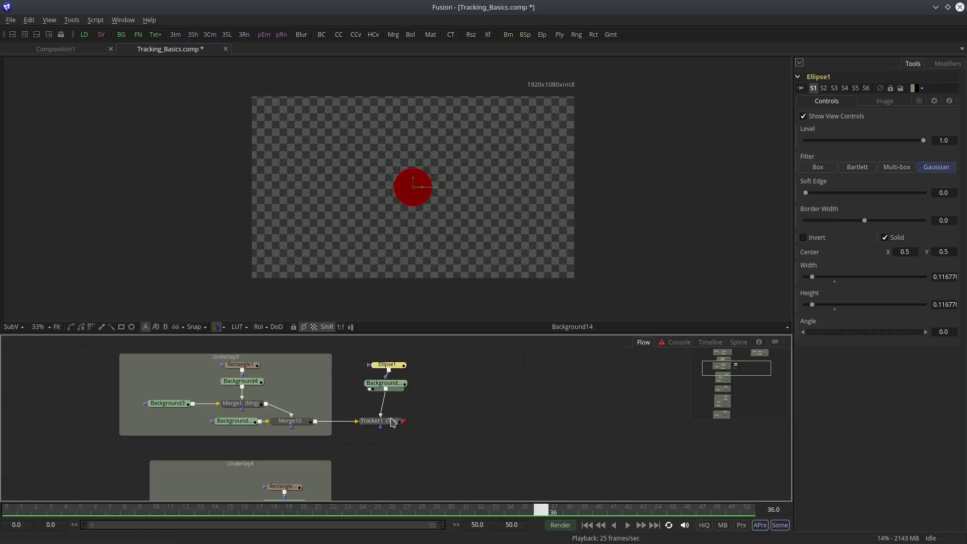
Show the tracker output, then shrink the ellipse to about 0.044 and move its center to about X 0.498, Y 0.891 on the edge
{"action": "left_click", "coordinate": [365, 427]}
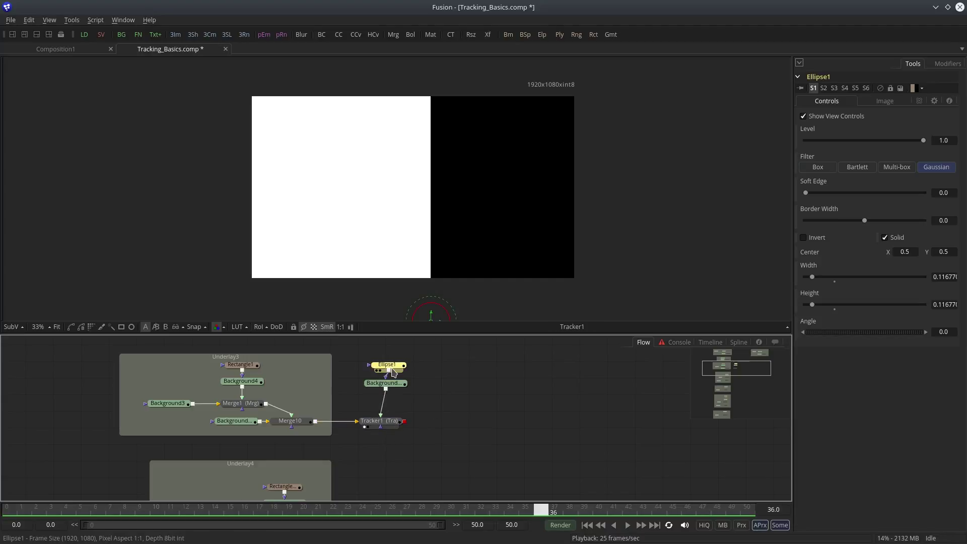
{"action": "left_click_drag", "start_coordinate": [446, 283], "coordinate": [428, 234]}
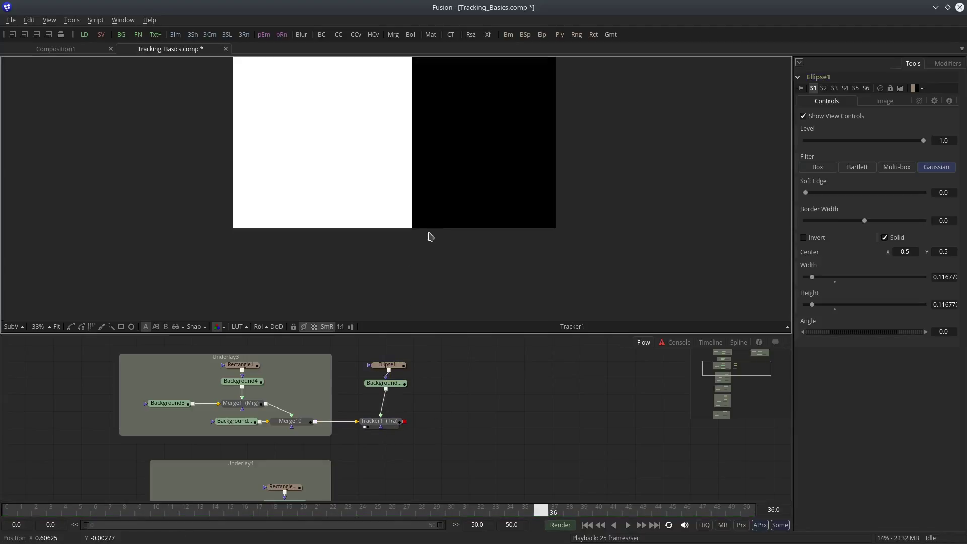
{"action": "left_click", "coordinate": [388, 365]}
{"action": "left_click_drag", "start_coordinate": [416, 278], "coordinate": [415, 207]}
{"action": "left_click", "coordinate": [440, 407]}
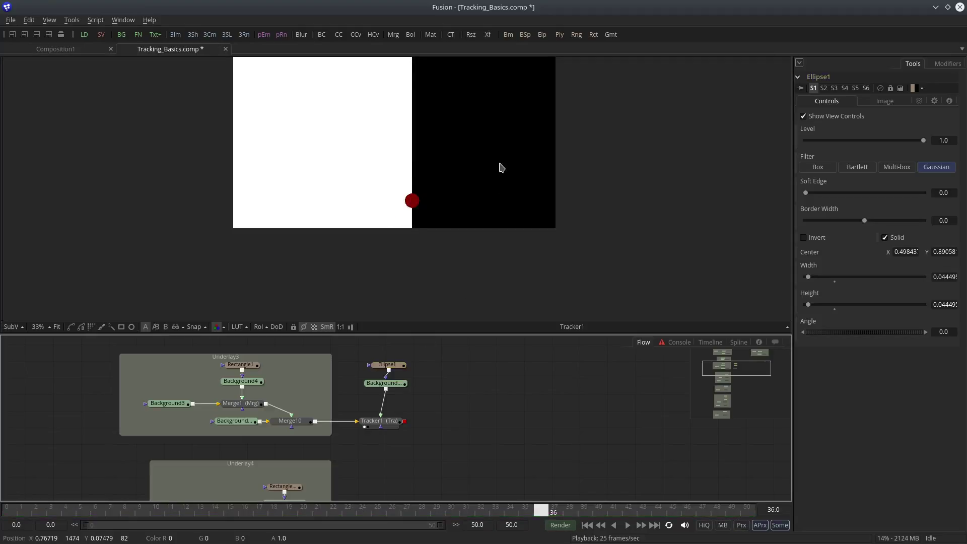
{"action": "left_click_drag", "start_coordinate": [500, 167], "coordinate": [487, 227]}
Scrub and play back the match-moved red circle to compare its motion with the moving edge
{"action": "left_click", "coordinate": [297, 421]}
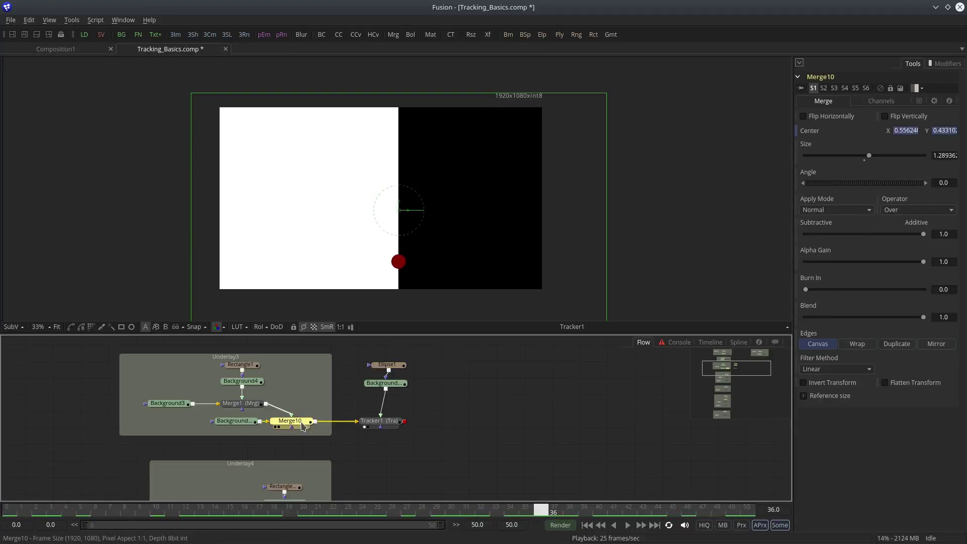
{"action": "left_click_drag", "start_coordinate": [539, 510], "coordinate": [643, 525]}
{"action": "key", "text": "space"}
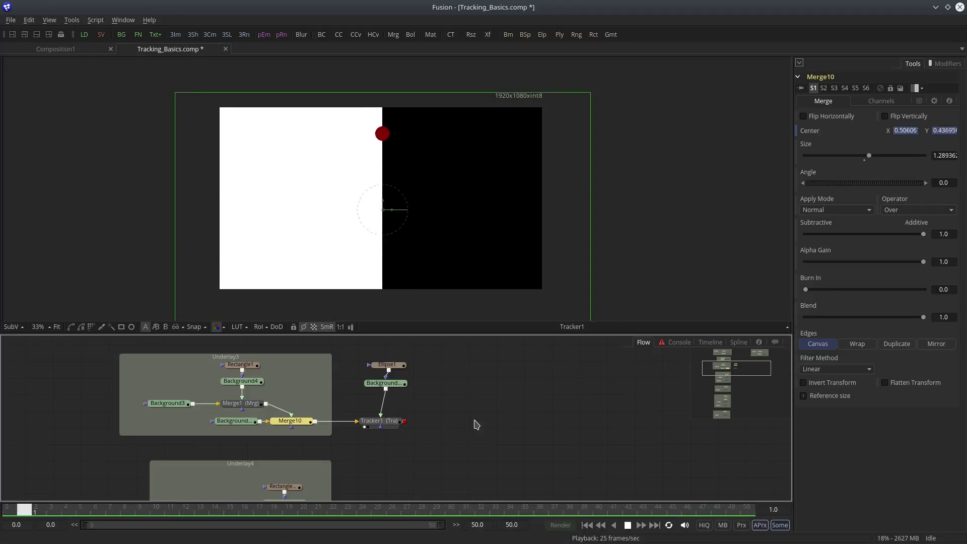
{"action": "left_click", "coordinate": [627, 524]}
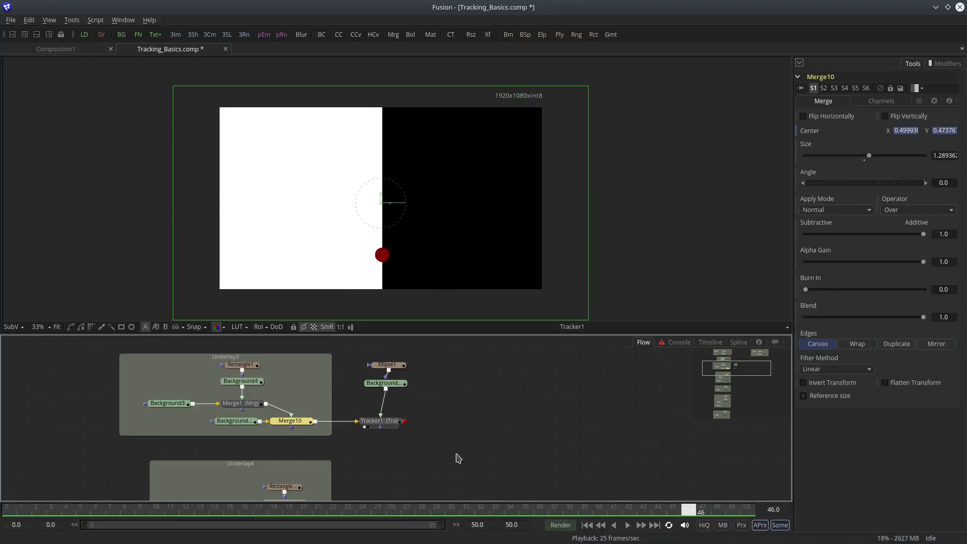
Delete the ellipse, red background and tracker nodes beside Underlay3
{"action": "left_click_drag", "start_coordinate": [451, 393], "coordinate": [458, 388]}
{"action": "left_click_drag", "start_coordinate": [436, 353], "coordinate": [375, 428]}
{"action": "key", "text": "Delete"}
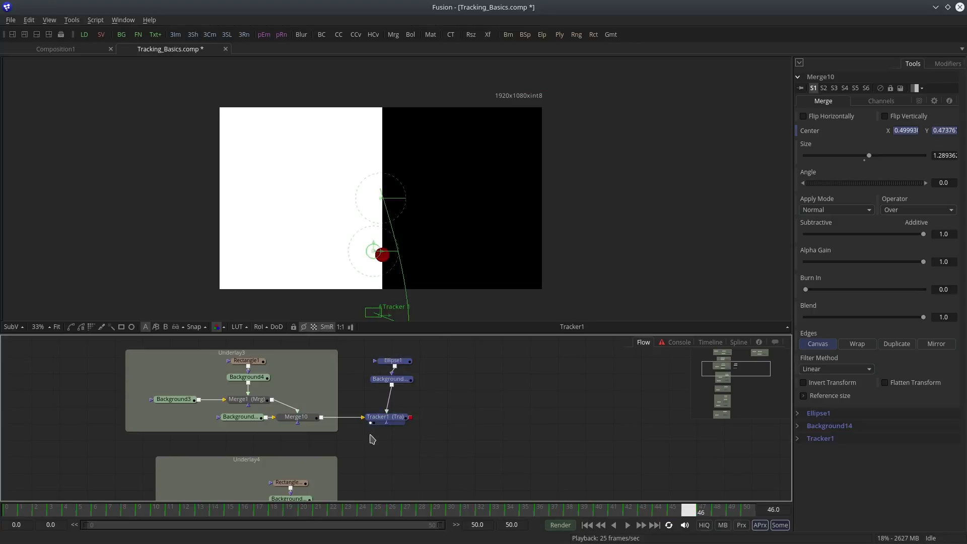
Show Merge2 from Underlay4 in the viewer and play its corner footage
{"action": "scroll", "coordinate": [377, 439], "scroll_direction": "down", "scroll_amount": 5}
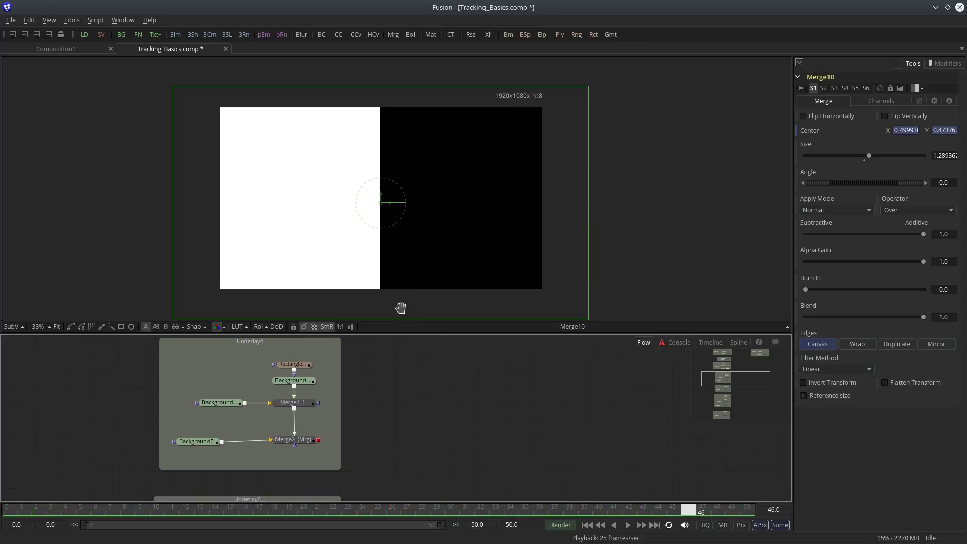
{"action": "left_click_drag", "start_coordinate": [306, 402], "coordinate": [421, 216]}
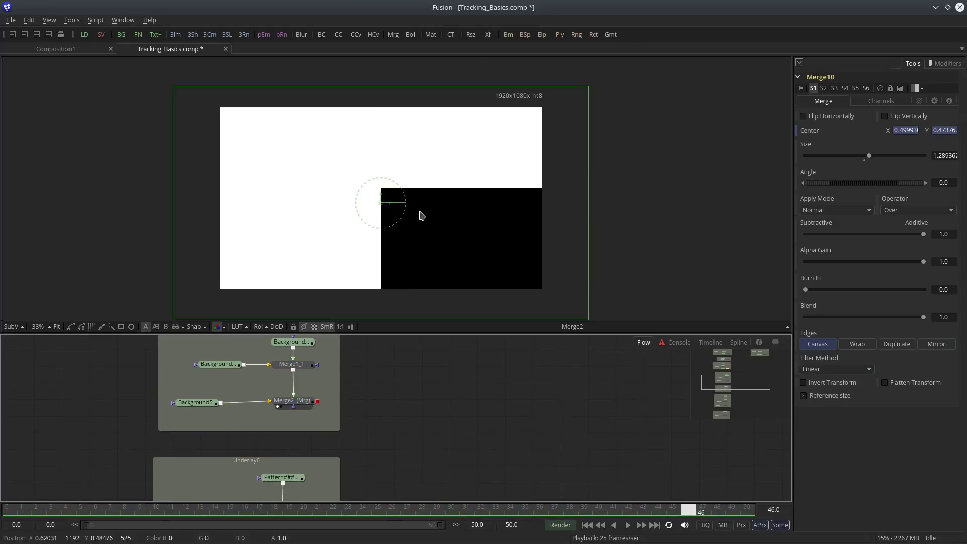
{"action": "left_click", "coordinate": [427, 438]}
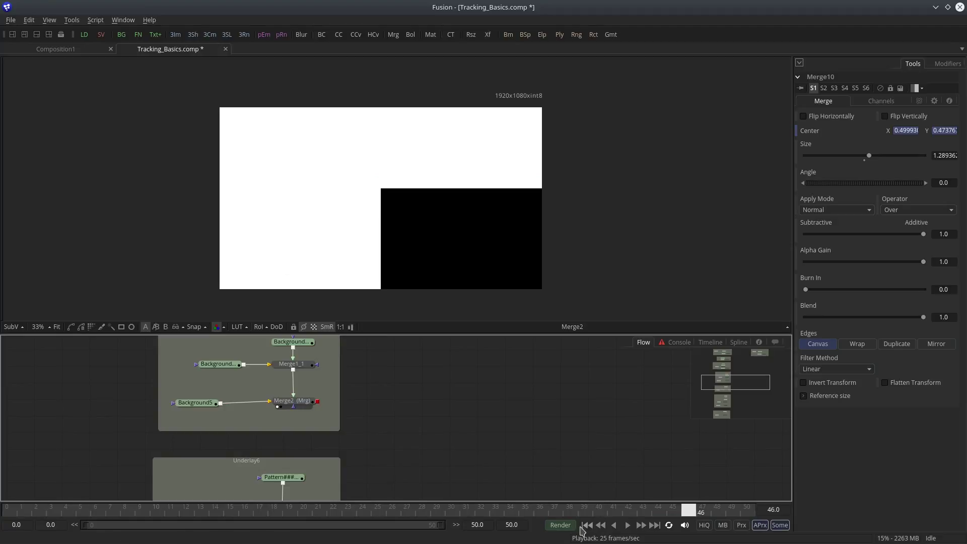
{"action": "left_click", "coordinate": [627, 525]}
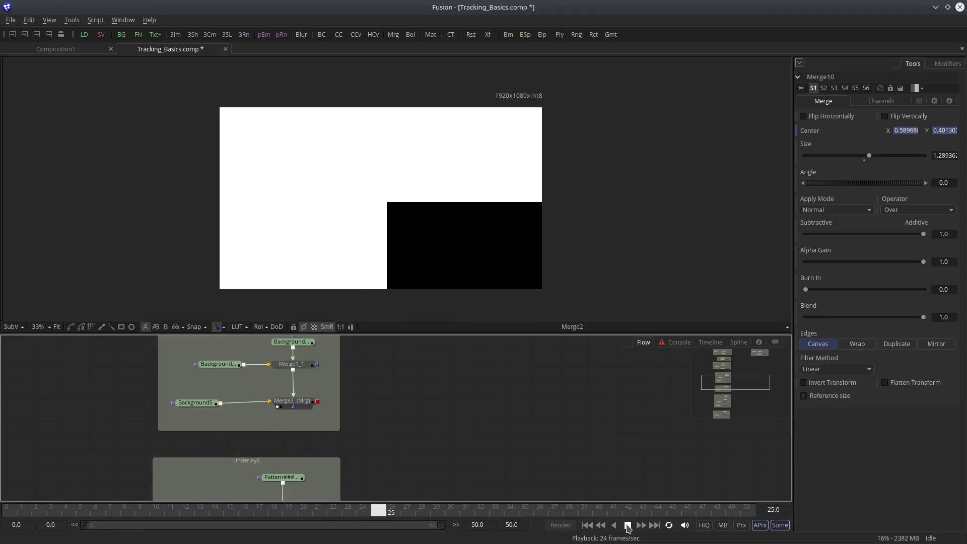
Stop playback at frame 20, add a Tracker node fed by Merge2, and show it in the viewer
{"action": "left_click", "coordinate": [627, 525]}
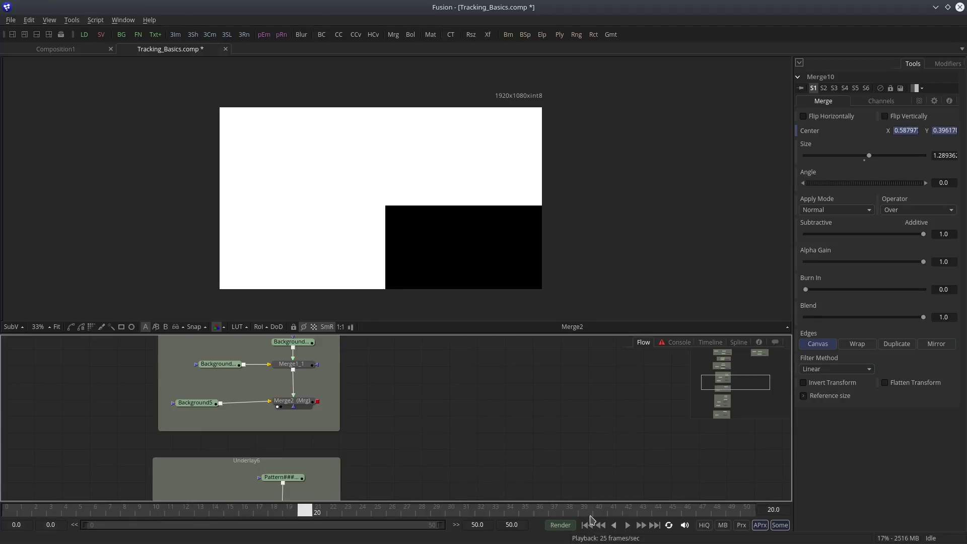
{"action": "left_click_drag", "start_coordinate": [462, 410], "coordinate": [462, 442]}
{"action": "key", "text": "ctrl+space"}
{"action": "left_click", "coordinate": [461, 361]}
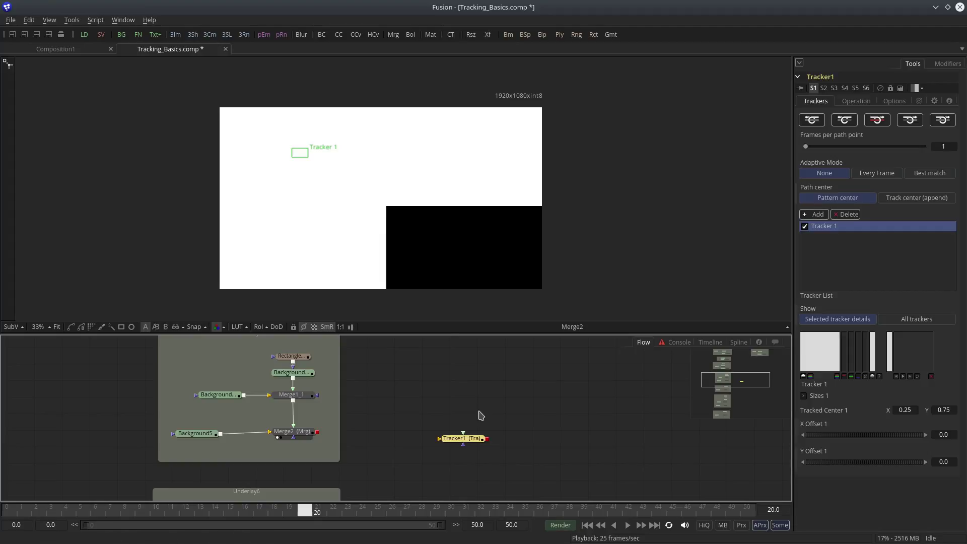
{"action": "left_click_drag", "start_coordinate": [452, 443], "coordinate": [379, 426]}
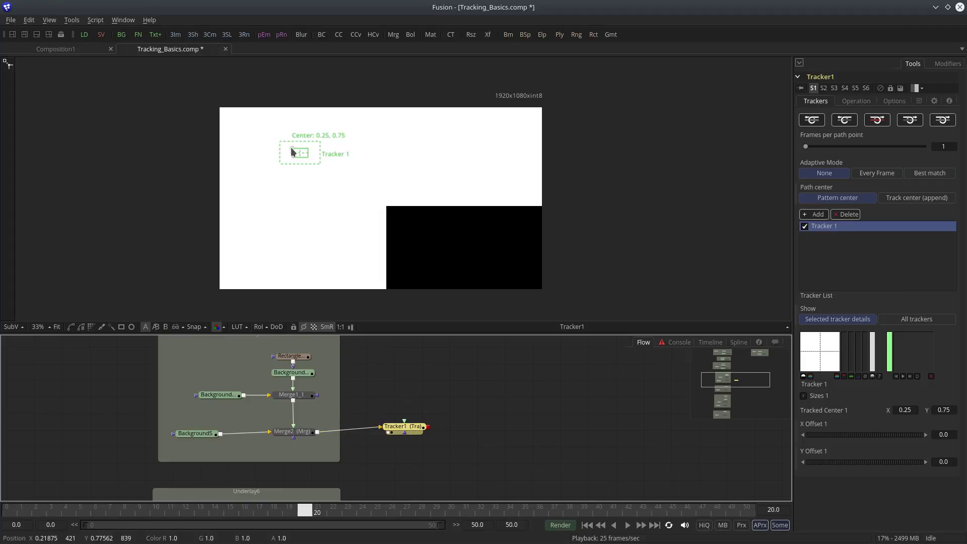
Place the tracker pattern box on the black rectangle's corner, at about X 0.52, Y 0.46
{"action": "left_click_drag", "start_coordinate": [291, 147], "coordinate": [378, 203]}
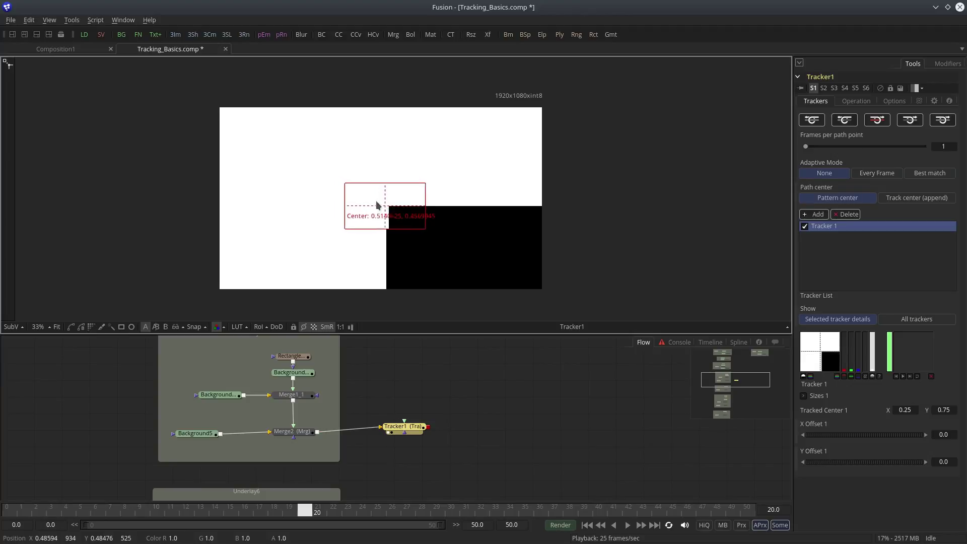
{"action": "scroll", "coordinate": [403, 221], "scroll_direction": "up", "scroll_amount": 5}
{"action": "scroll", "coordinate": [426, 171], "scroll_direction": "up", "scroll_amount": 4}
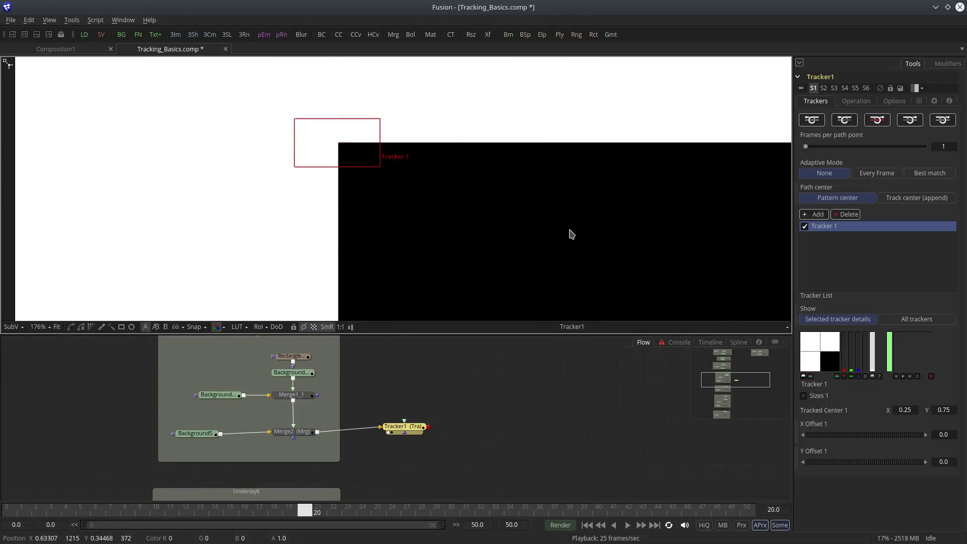
{"action": "scroll", "coordinate": [505, 210], "scroll_direction": "down", "scroll_amount": 6}
{"action": "left_click_drag", "start_coordinate": [560, 223], "coordinate": [443, 234]}
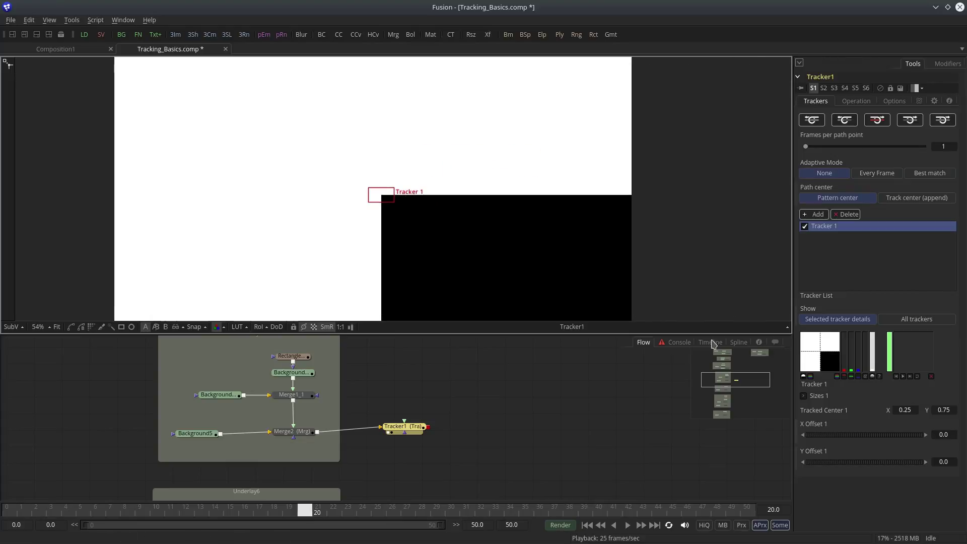
{"action": "scroll", "coordinate": [492, 223], "scroll_direction": "down", "scroll_amount": 1}
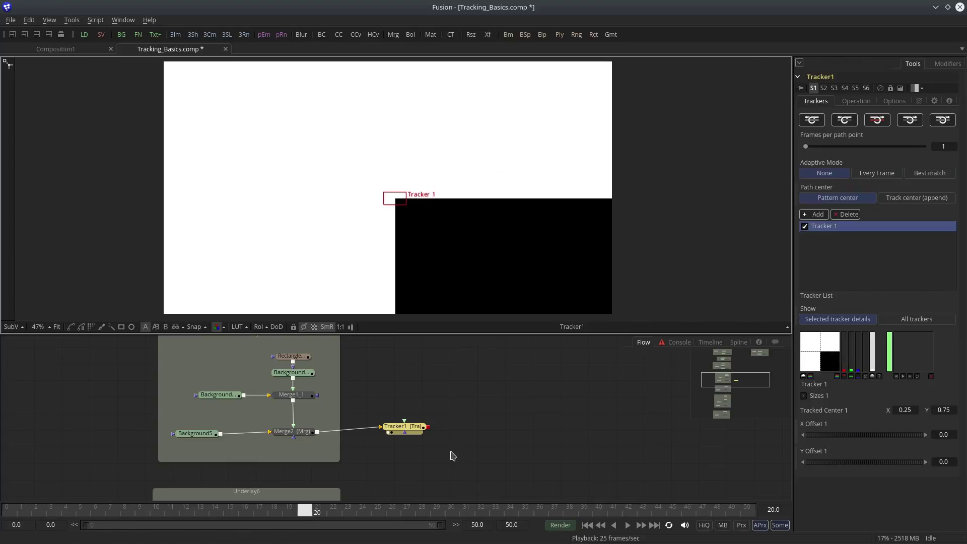
{"action": "left_click_drag", "start_coordinate": [412, 427], "coordinate": [416, 429]}
Track the corner in reverse from frame 20, then return to frame 20 and track forward to the end
{"action": "mouse_move", "coordinate": [290, 530]}
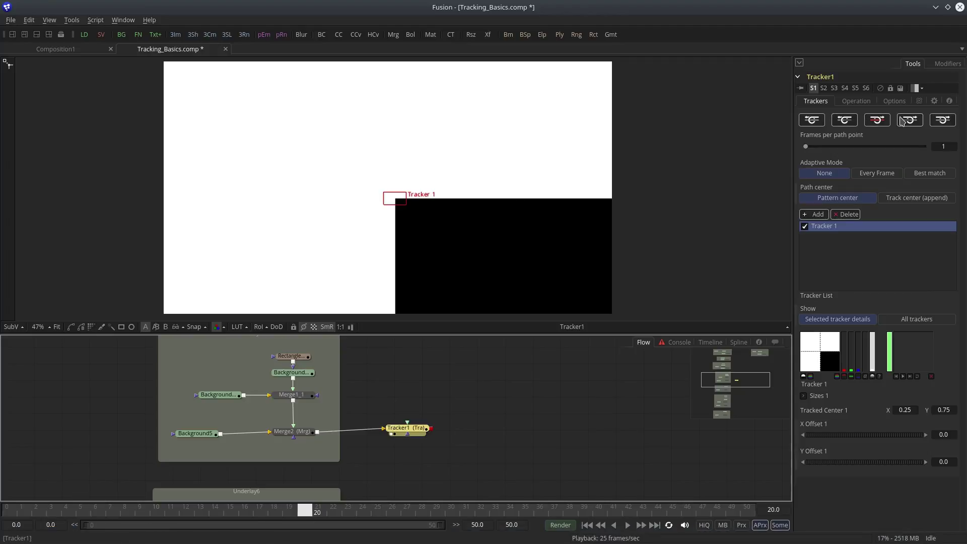
{"action": "left_click", "coordinate": [844, 120]}
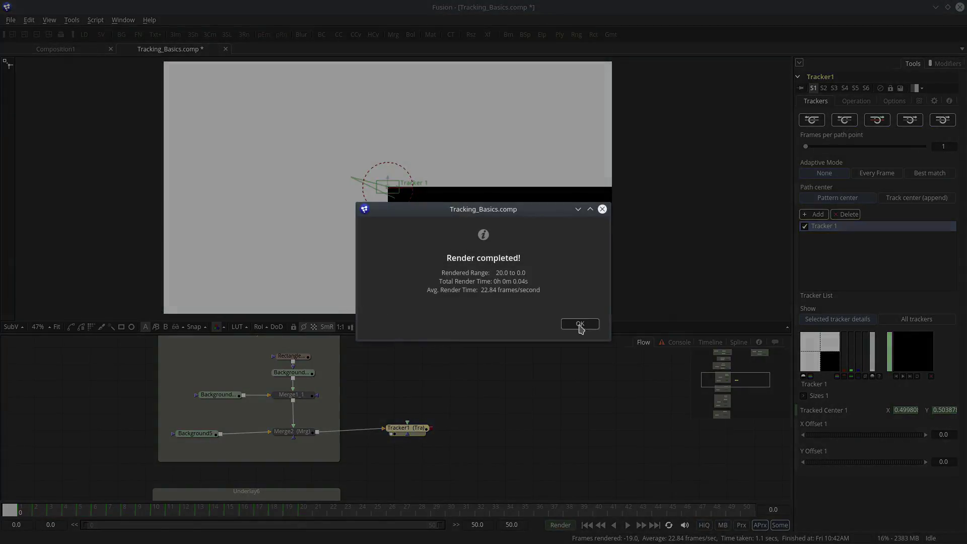
{"action": "left_click", "coordinate": [579, 324]}
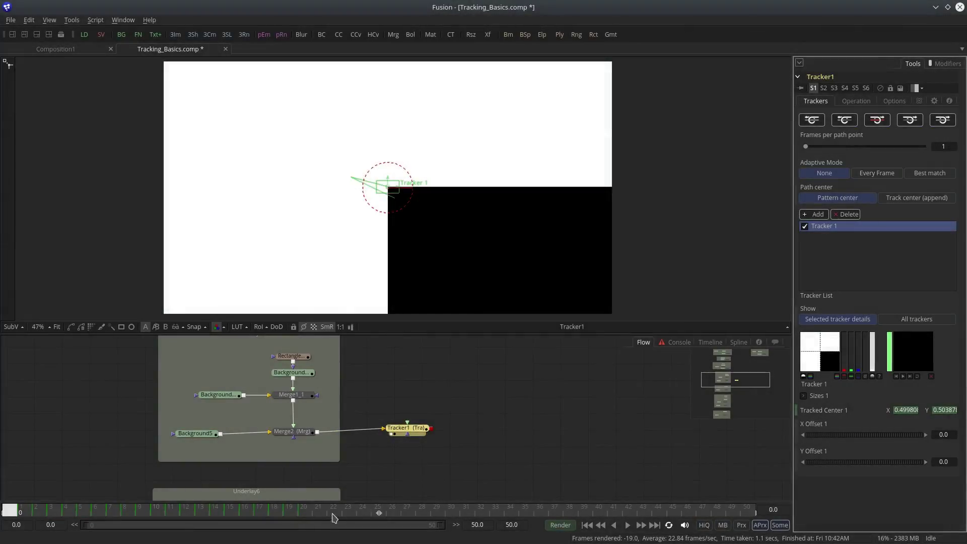
{"action": "left_click", "coordinate": [302, 510]}
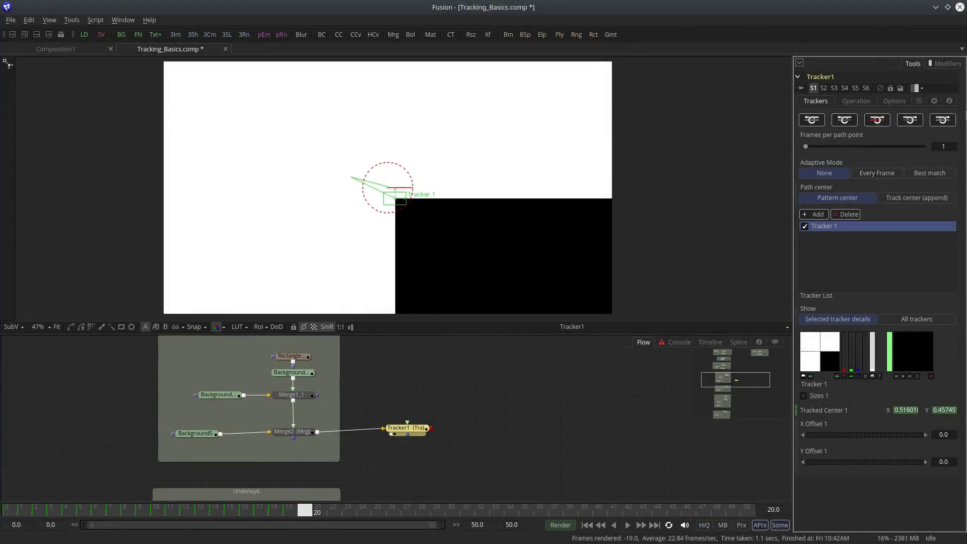
{"action": "left_click", "coordinate": [910, 121]}
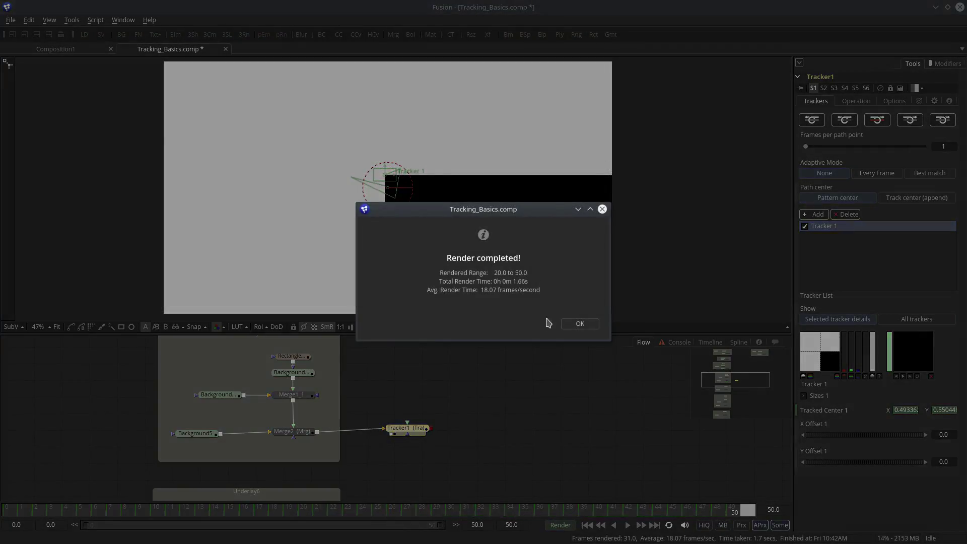
{"action": "left_click", "coordinate": [582, 324]}
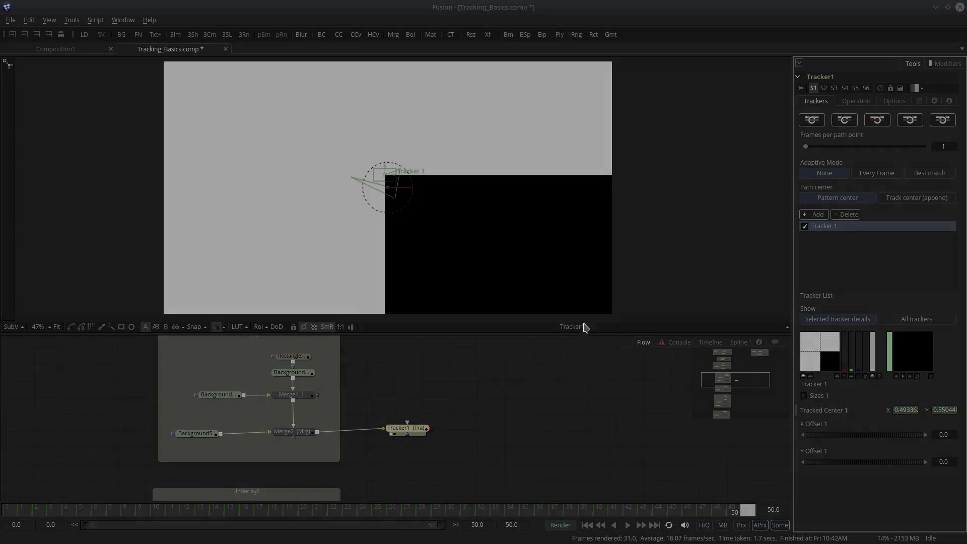
Match-move the red ellipse-masked background over the corner footage from frame 0 and play back the result
{"action": "left_click_drag", "start_coordinate": [742, 518], "coordinate": [3, 491]}
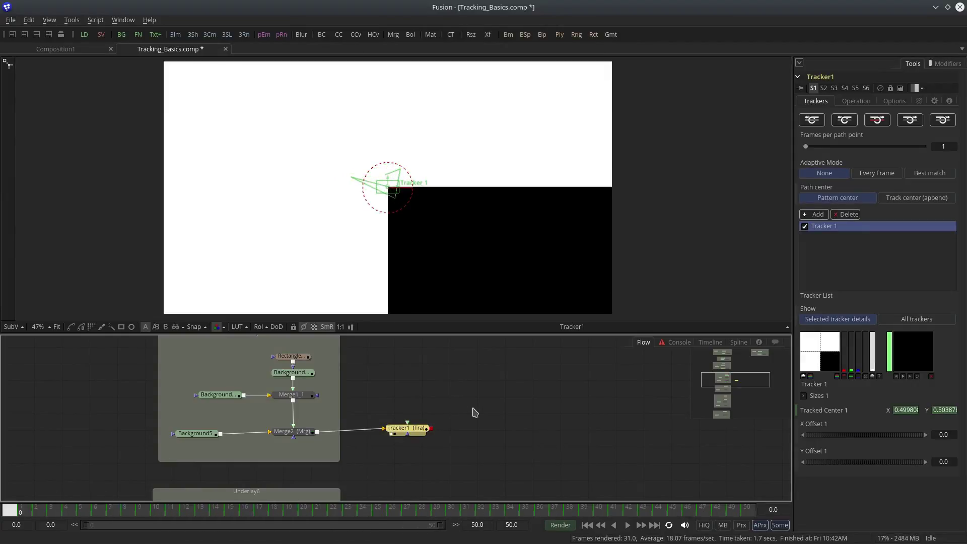
{"action": "left_click_drag", "start_coordinate": [426, 434], "coordinate": [431, 436]}
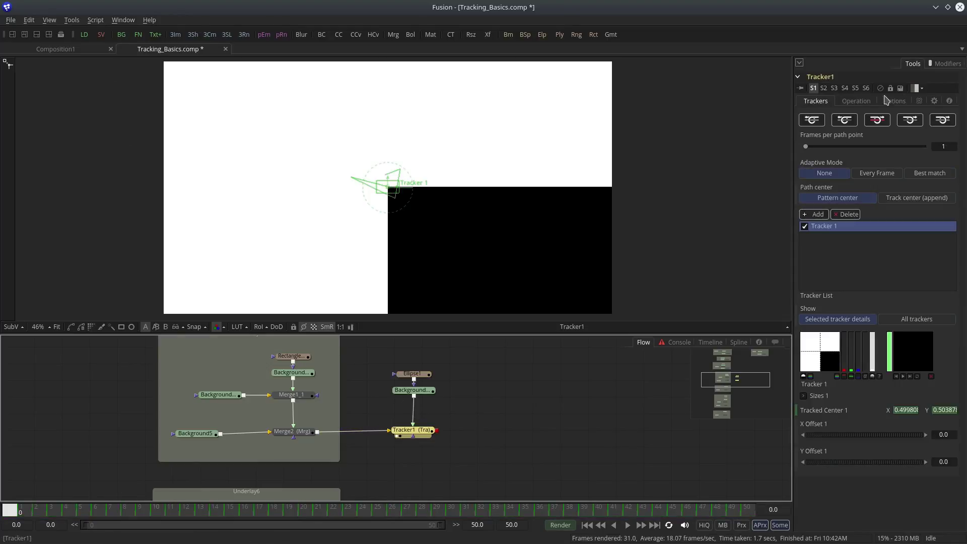
{"action": "left_click", "coordinate": [856, 101]}
{"action": "left_click", "coordinate": [916, 126]}
{"action": "left_click", "coordinate": [526, 471]}
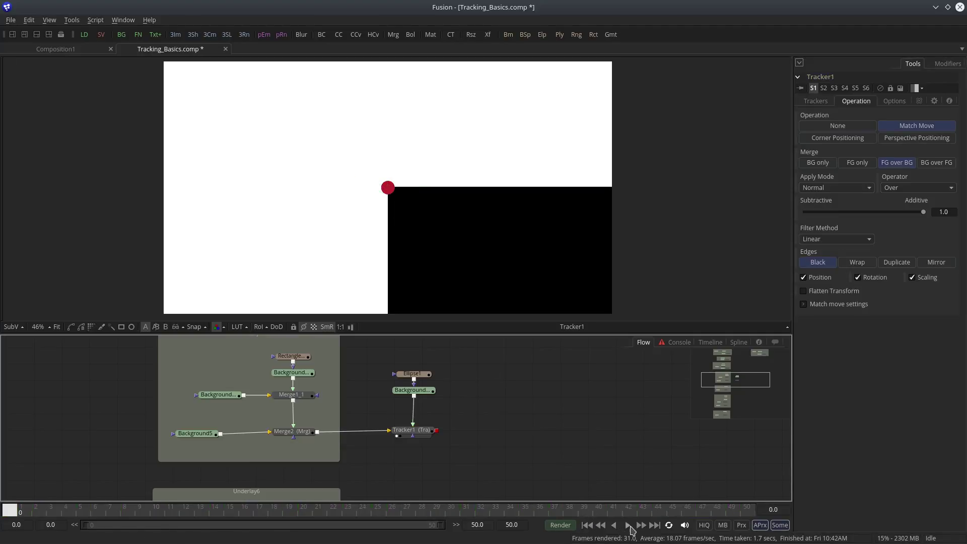
{"action": "left_click", "coordinate": [628, 525]}
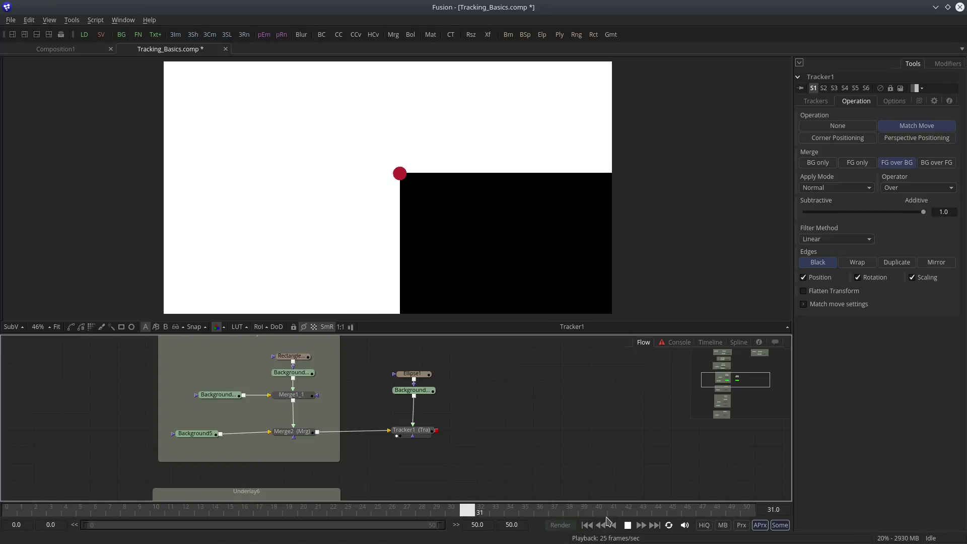
{"action": "left_click", "coordinate": [627, 527]}
Delete the ellipse, red background and tracker nodes connected to Merge2
{"action": "left_click_drag", "start_coordinate": [489, 412], "coordinate": [486, 393]}
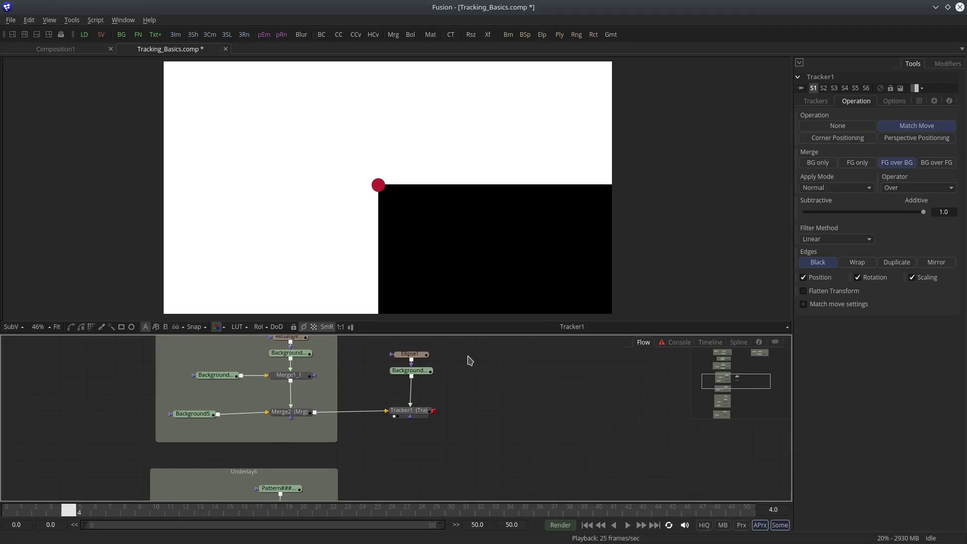
{"action": "left_click_drag", "start_coordinate": [469, 360], "coordinate": [444, 311]}
{"action": "key", "text": "Delete"}
Show Merge3 from Underlay6 in the viewer, play its striped footage, and return to the first frame
{"action": "left_click_drag", "start_coordinate": [305, 387], "coordinate": [404, 313]}
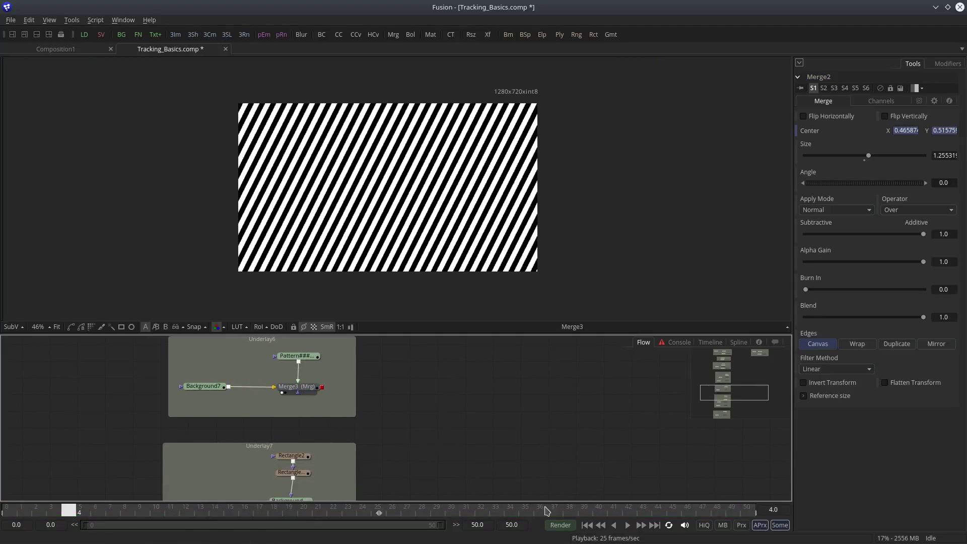
{"action": "left_click", "coordinate": [587, 525]}
{"action": "left_click", "coordinate": [627, 526]}
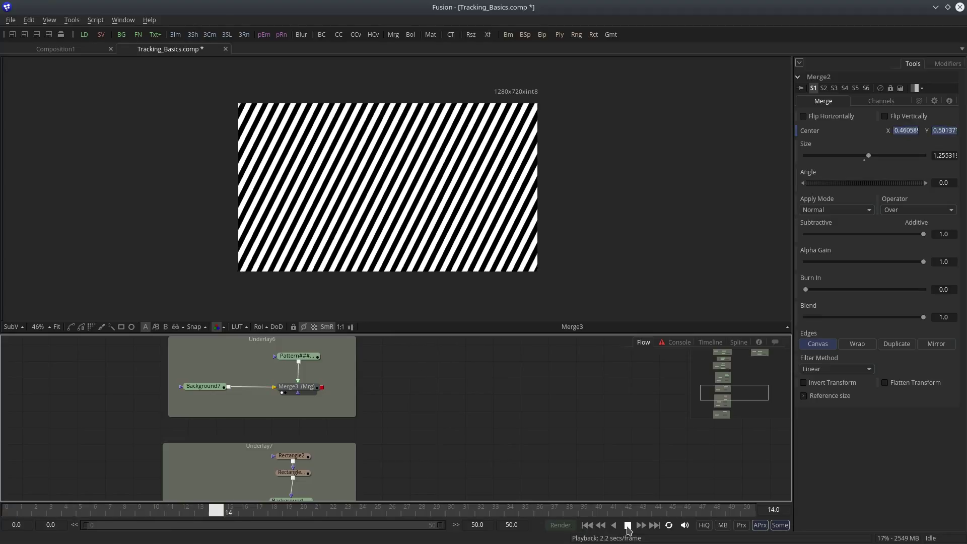
{"action": "left_click", "coordinate": [627, 526]}
{"action": "left_click", "coordinate": [586, 526]}
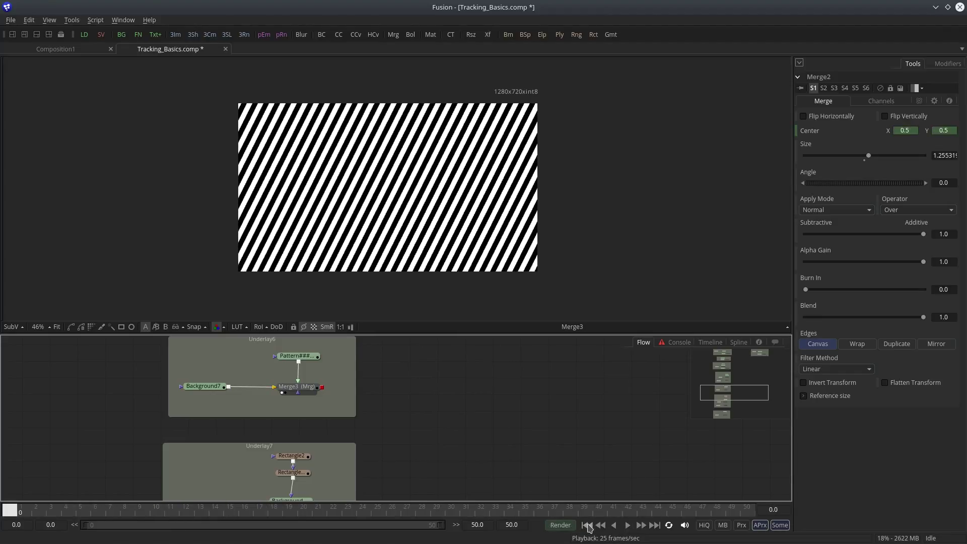
Add a Tracker node beside Underlay6, feed it from Merge3, and show it in the viewer
{"action": "left_click_drag", "start_coordinate": [435, 369], "coordinate": [415, 390]}
{"action": "key", "text": "shift+space"}
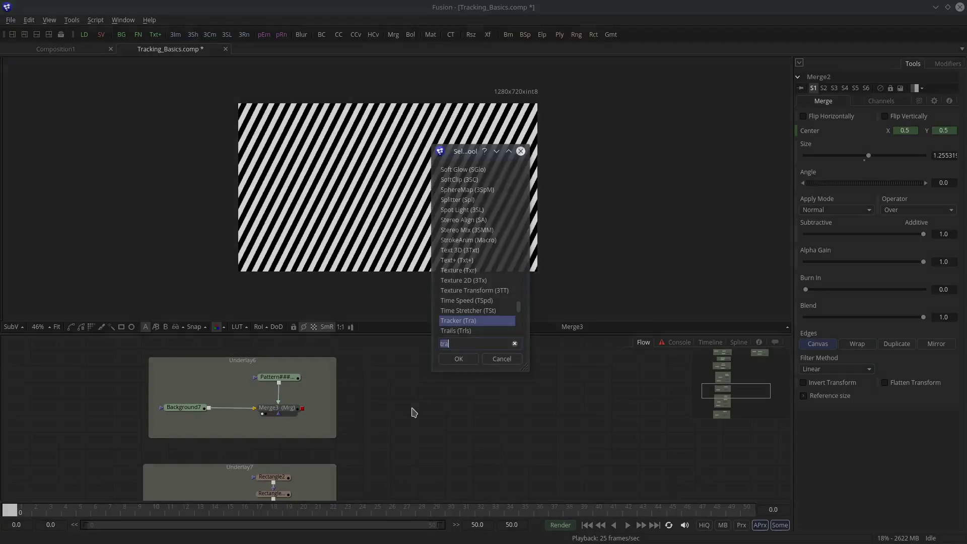
{"action": "left_click", "coordinate": [457, 358]}
{"action": "left_click_drag", "start_coordinate": [302, 408], "coordinate": [428, 409]}
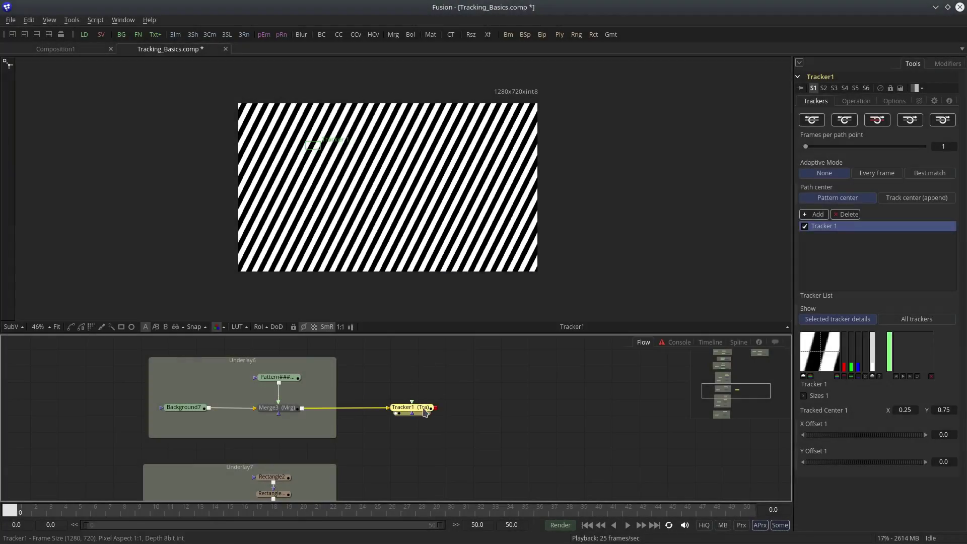
Track a striped area near the frame's center forward from frame 0 and scrub through the resulting path
{"action": "left_click_drag", "start_coordinate": [312, 145], "coordinate": [378, 192]}
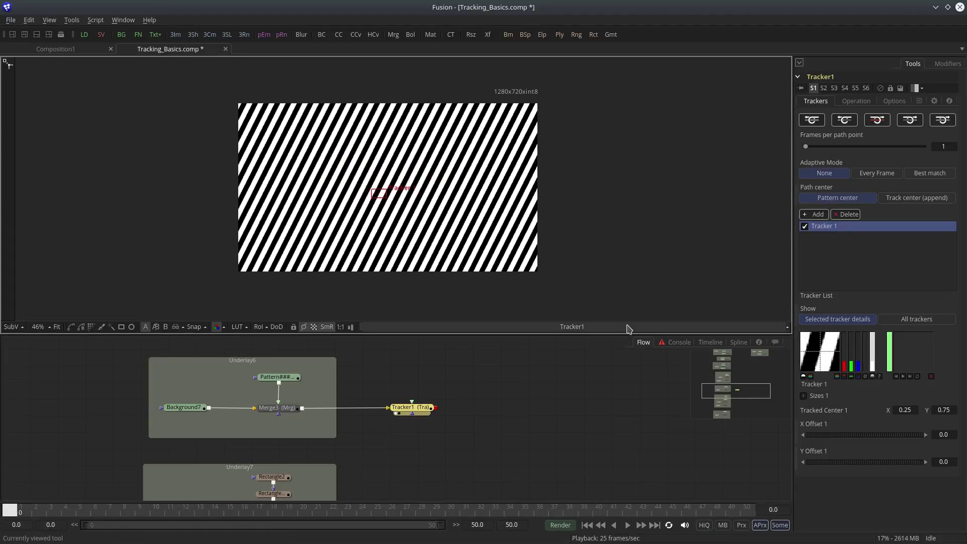
{"action": "left_click", "coordinate": [942, 121]}
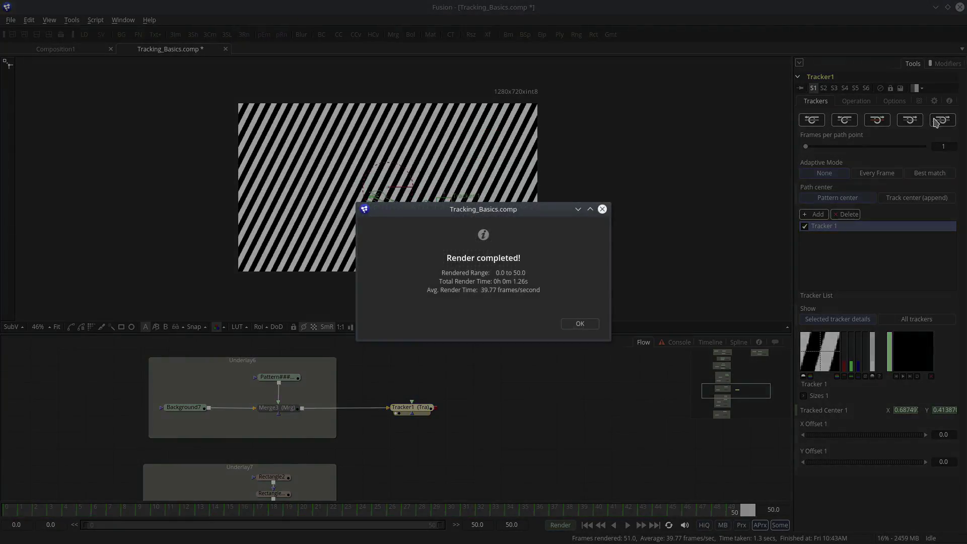
{"action": "left_click", "coordinate": [579, 323]}
{"action": "scroll", "coordinate": [422, 222], "scroll_direction": "up", "scroll_amount": 4}
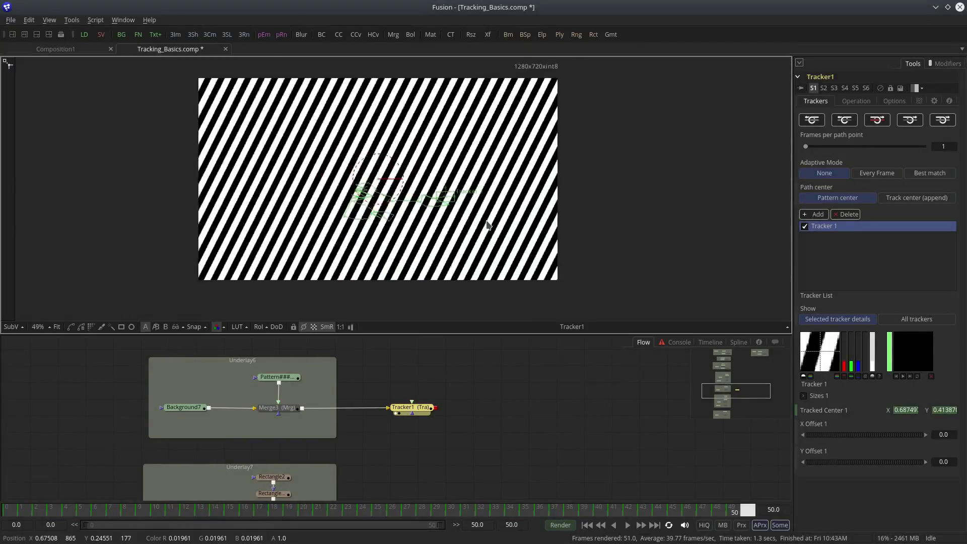
{"action": "left_click_drag", "start_coordinate": [6, 510], "coordinate": [732, 510]}
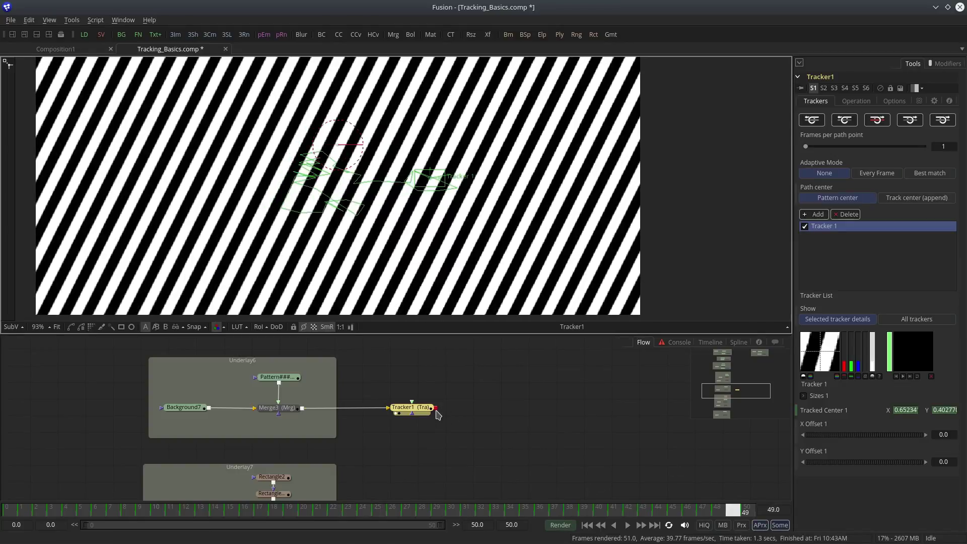
Delete the tracker beside Underlay6 and show Merge5 with the checkerboard footage in the viewer
{"action": "left_click_drag", "start_coordinate": [427, 408], "coordinate": [447, 411]}
{"action": "key", "text": "Delete"}
{"action": "left_click_drag", "start_coordinate": [389, 448], "coordinate": [395, 295]}
{"action": "left_click_drag", "start_coordinate": [285, 445], "coordinate": [371, 298]}
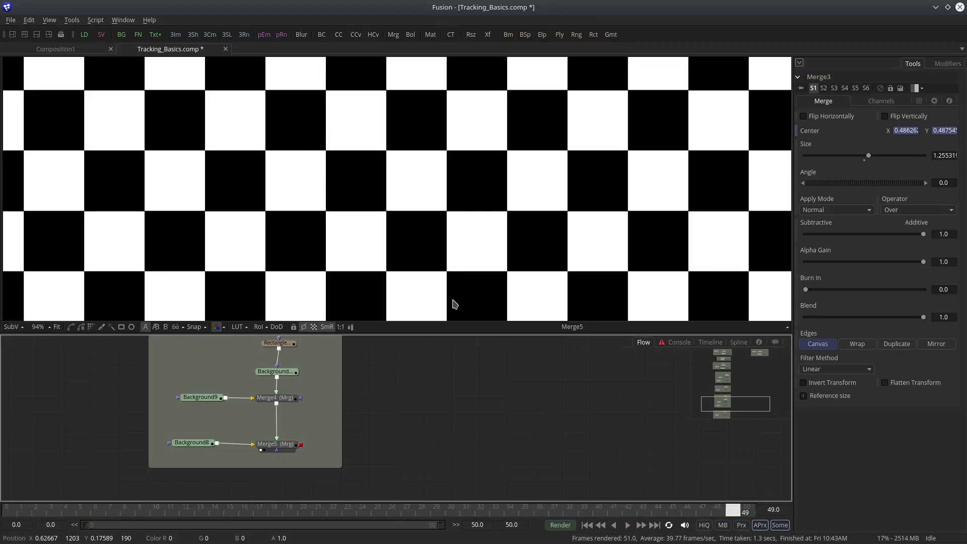
Play the checkerboard footage from the start with the whole frame in view, then return to frame 0
{"action": "left_click_drag", "start_coordinate": [475, 193], "coordinate": [332, 221]}
{"action": "left_click_drag", "start_coordinate": [426, 178], "coordinate": [404, 186]}
{"action": "left_click", "coordinate": [586, 525]}
{"action": "left_click", "coordinate": [627, 525]}
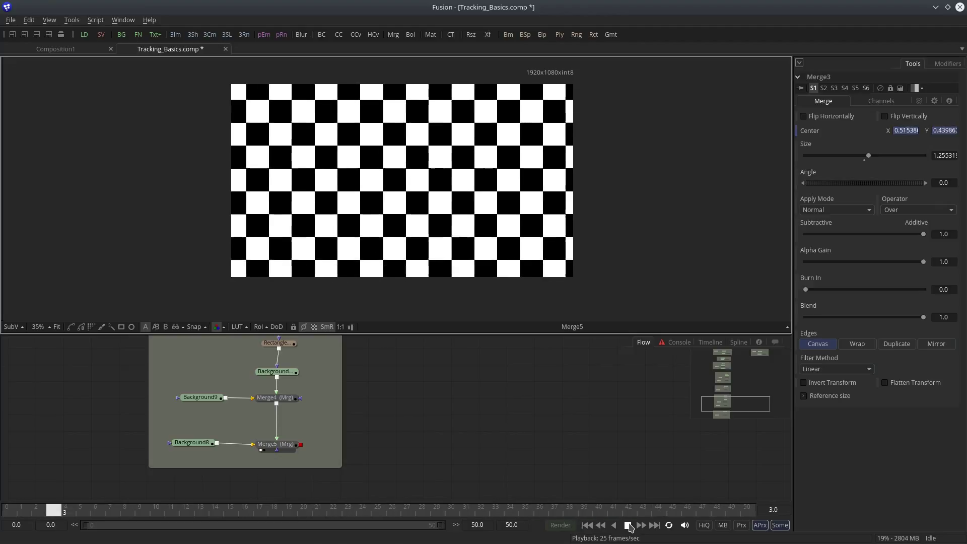
{"action": "left_click", "coordinate": [628, 524]}
{"action": "left_click_drag", "start_coordinate": [140, 517], "coordinate": [3, 513]}
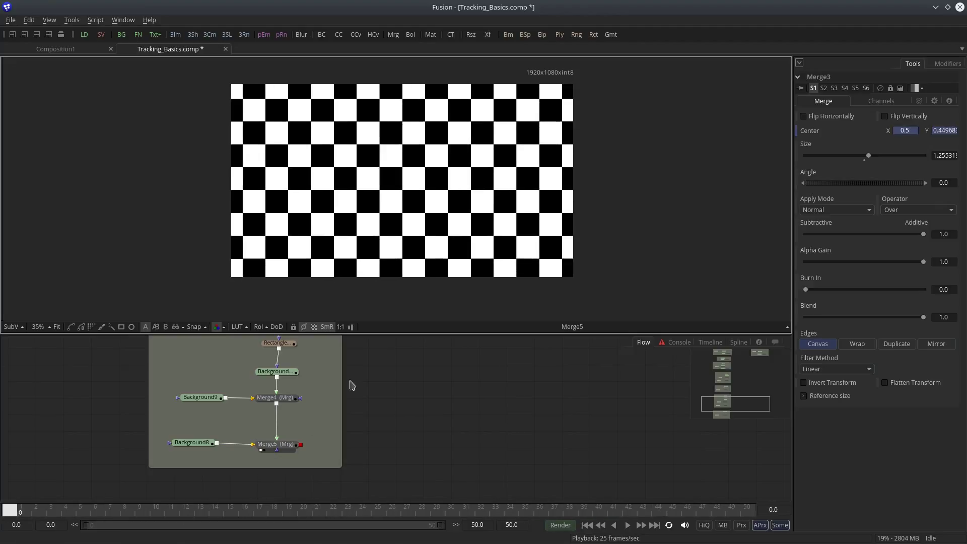
Add a Tracker node fed by Merge5 and show it in the viewer
{"action": "scroll", "coordinate": [430, 196], "scroll_direction": "up", "scroll_amount": 5}
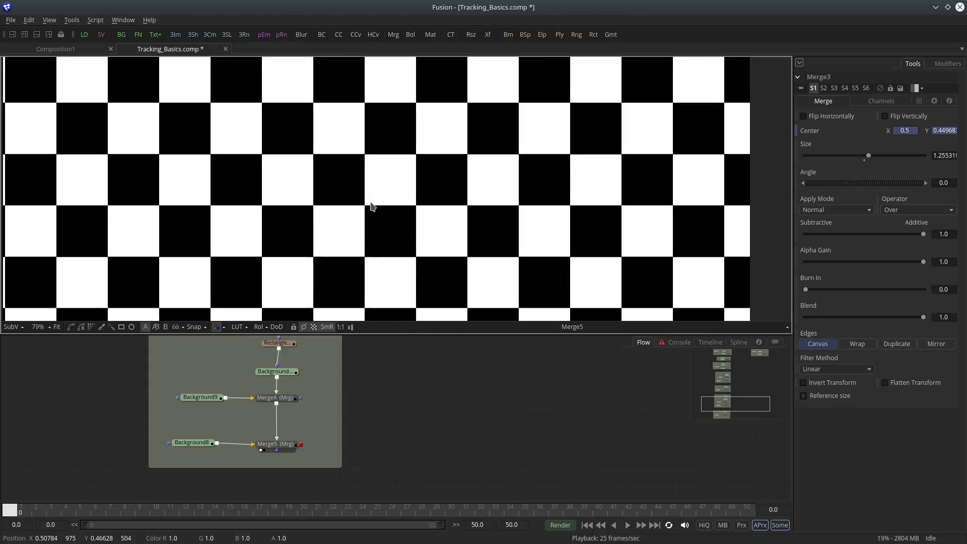
{"action": "scroll", "coordinate": [384, 429], "scroll_direction": "down", "scroll_amount": 2}
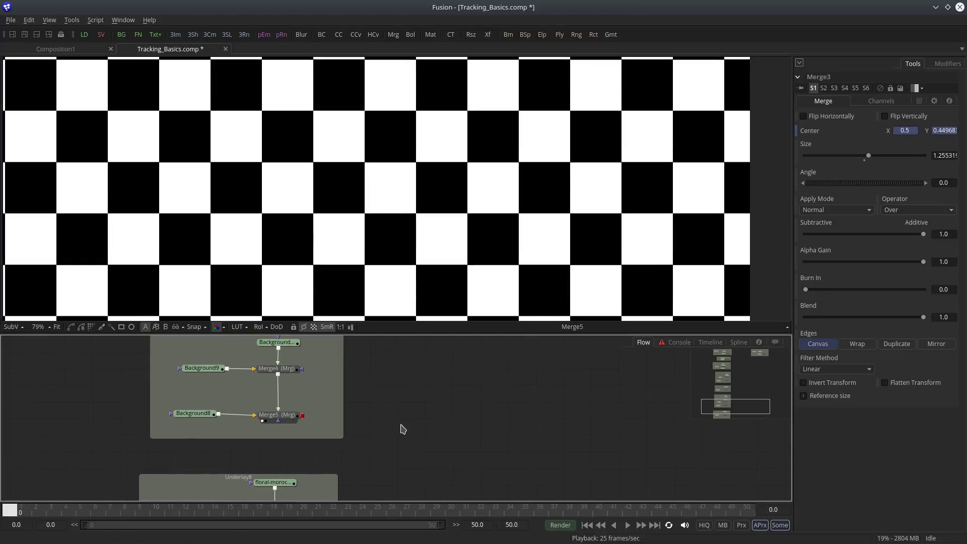
{"action": "key", "text": "ctrl+space"}
{"action": "left_click", "coordinate": [459, 360]}
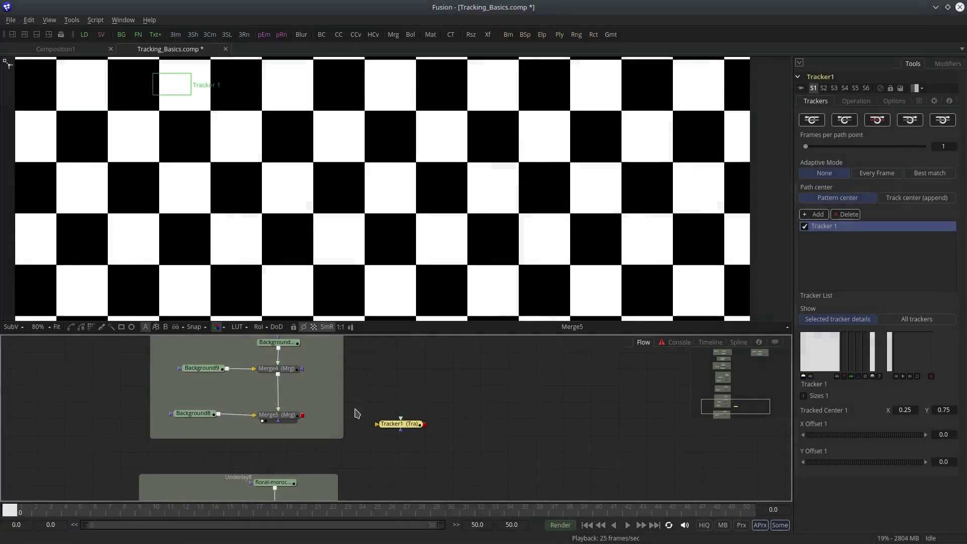
{"action": "left_click_drag", "start_coordinate": [402, 428], "coordinate": [420, 421]}
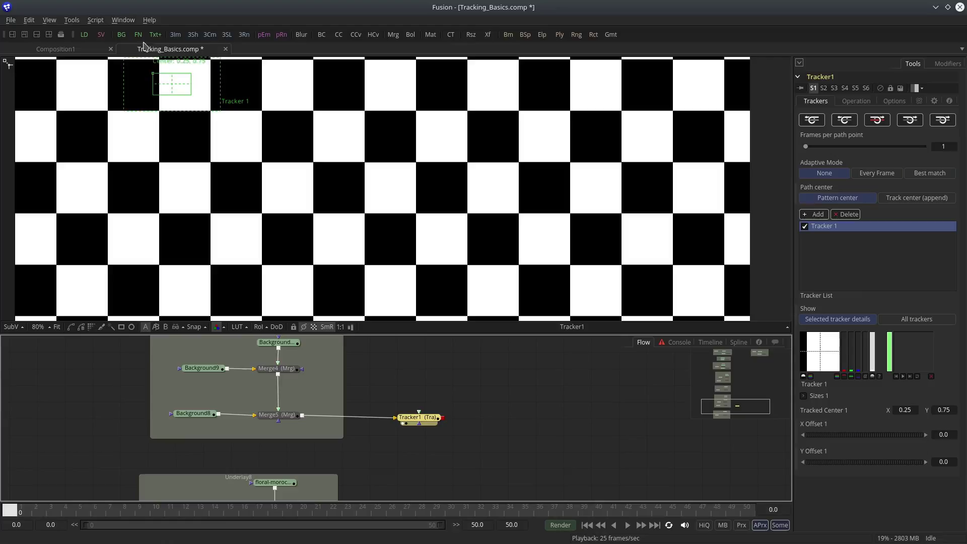
Place the tracker pattern box on a checkerboard corner at about X 0.44, Y 0.57
{"action": "left_click_drag", "start_coordinate": [156, 76], "coordinate": [293, 152]}
{"action": "scroll", "coordinate": [437, 149], "scroll_direction": "up", "scroll_amount": 5}
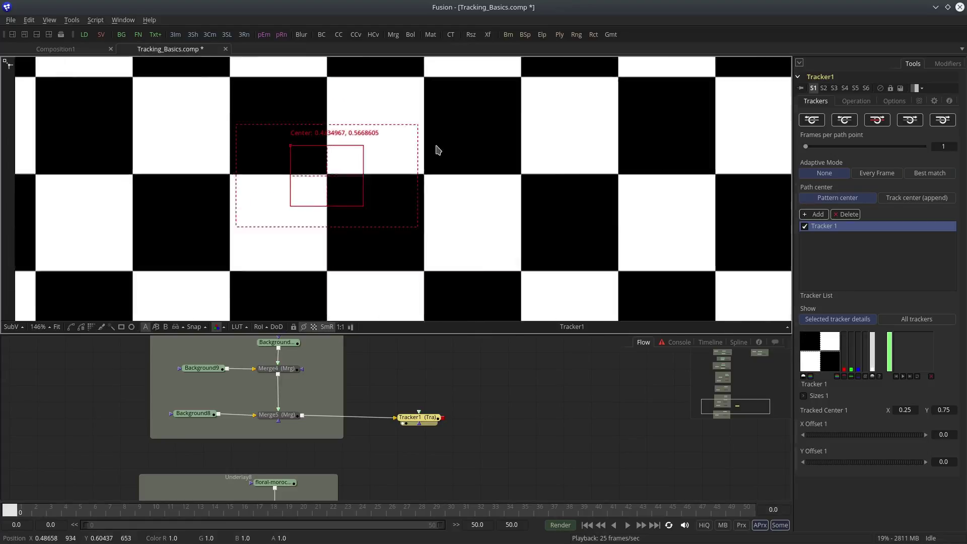
Set the tracker's pattern enlargement scale to 2 and center the pattern box on the checkerboard corner at about X 0.4335, Y 0.5685
{"action": "left_click", "coordinate": [891, 101]}
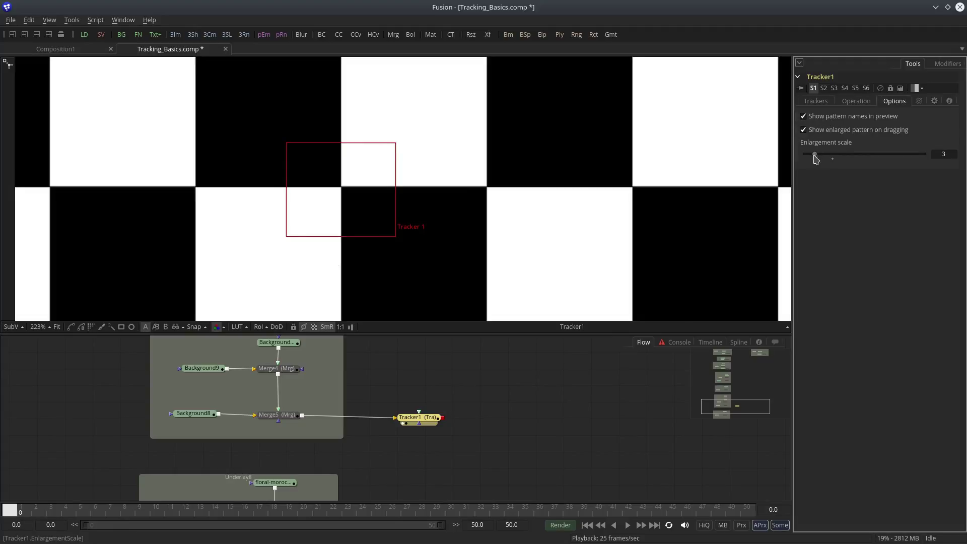
{"action": "mouse_move", "coordinate": [355, 139]}
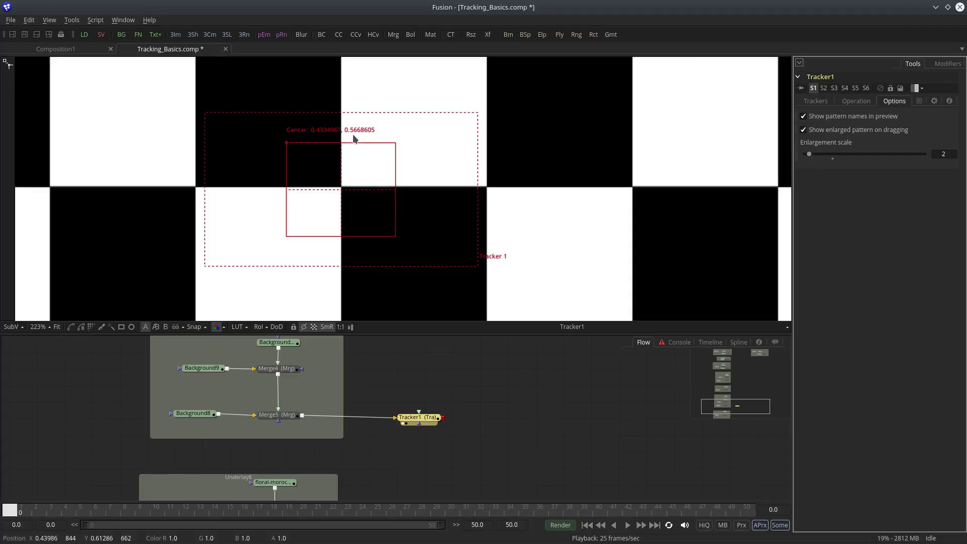
{"action": "left_click_drag", "start_coordinate": [287, 144], "coordinate": [286, 142]}
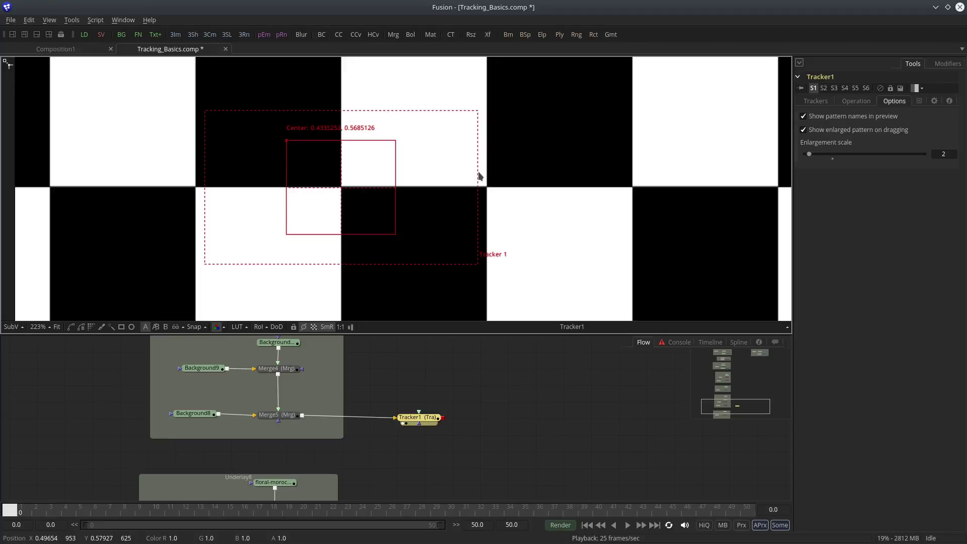
Track Tracker 1 forward through the checkerboard footage to frame 50 and dismiss the completion message
{"action": "scroll", "coordinate": [479, 176], "scroll_direction": "down", "scroll_amount": 3}
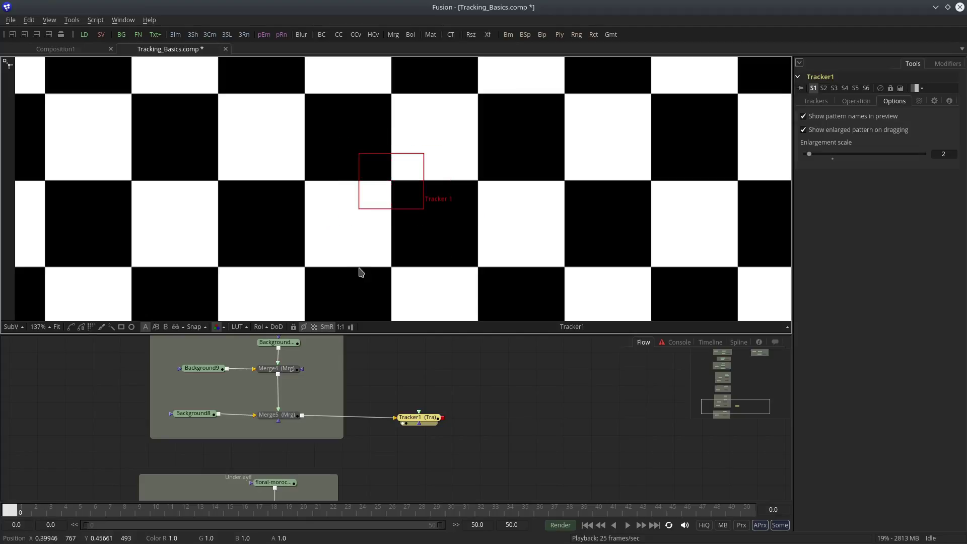
{"action": "left_click", "coordinate": [810, 101]}
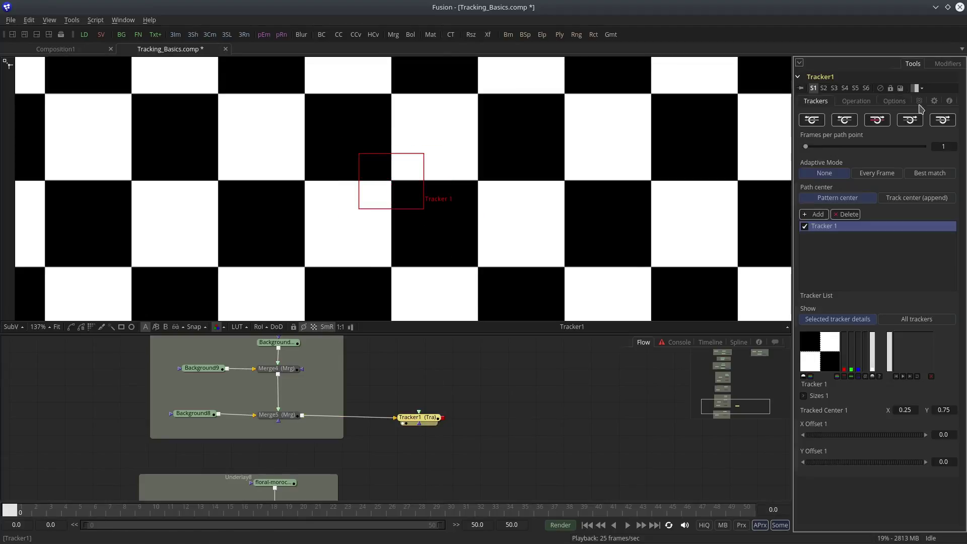
{"action": "left_click", "coordinate": [943, 120]}
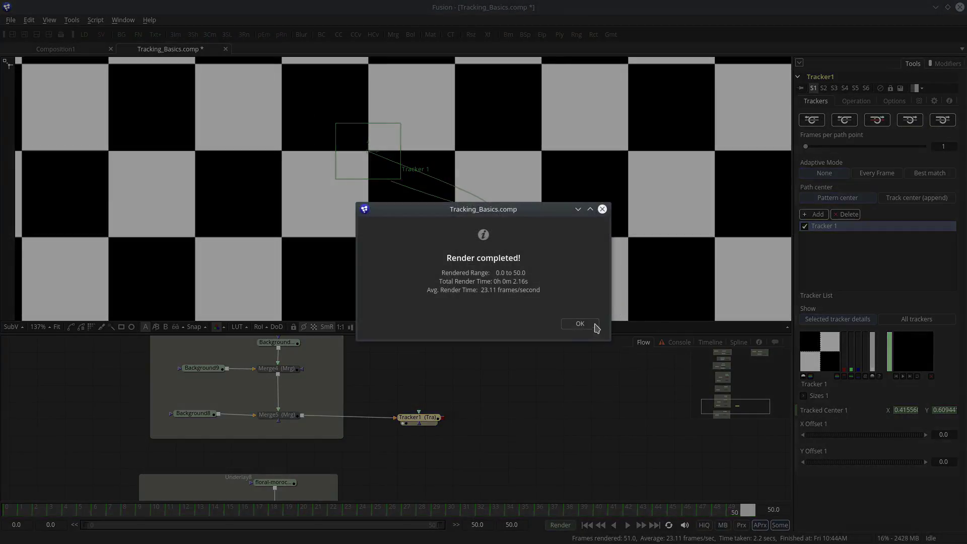
{"action": "left_click", "coordinate": [595, 323]}
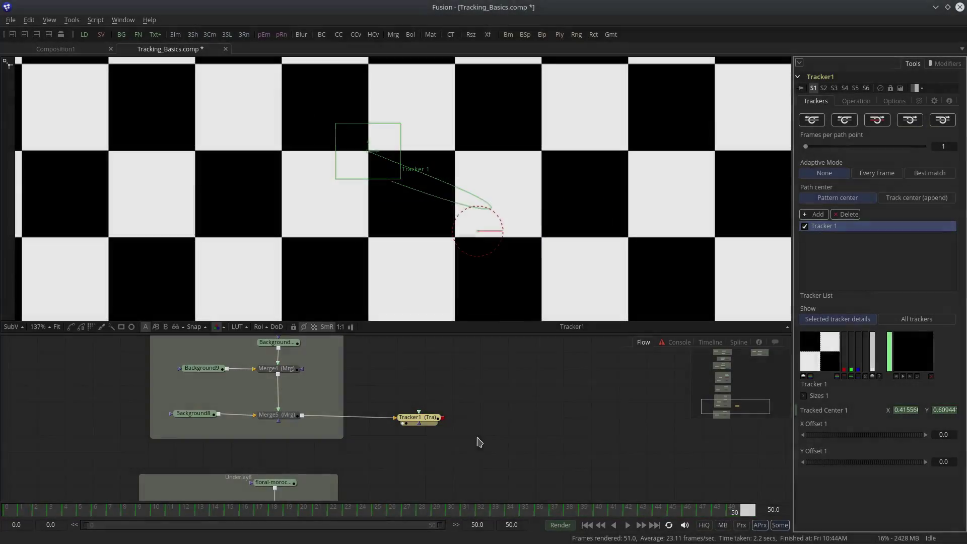
Add a red Background (Value about 0.79) masked by an Ellipse about 0.022 wide and connect it to the Tracker's foreground input
{"action": "left_click_drag", "start_coordinate": [477, 436], "coordinate": [456, 444]}
{"action": "left_click", "coordinate": [121, 34]}
{"action": "key", "text": "1"}
{"action": "left_click", "coordinate": [868, 227]}
{"action": "left_click_drag", "start_coordinate": [891, 227], "coordinate": [891, 187]}
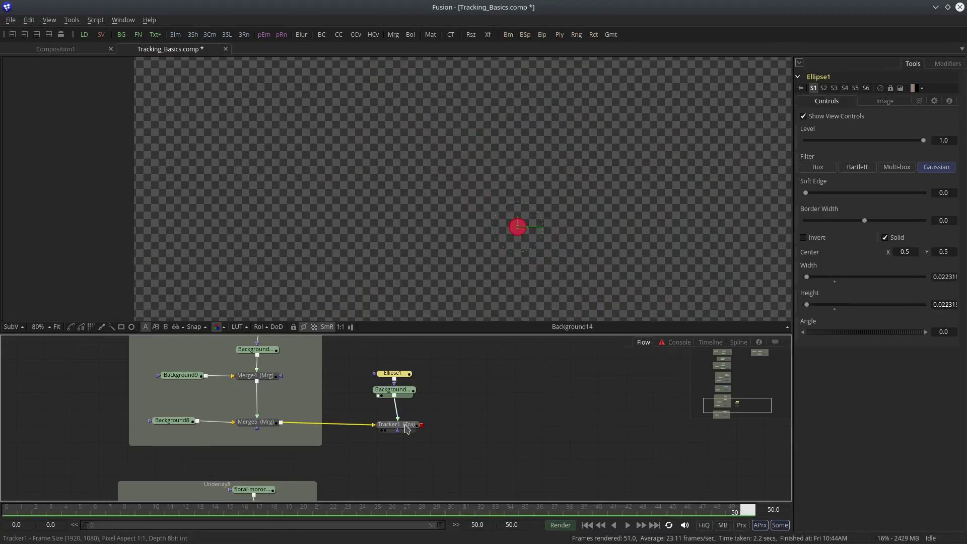
{"action": "left_click_drag", "start_coordinate": [405, 426], "coordinate": [432, 317]}
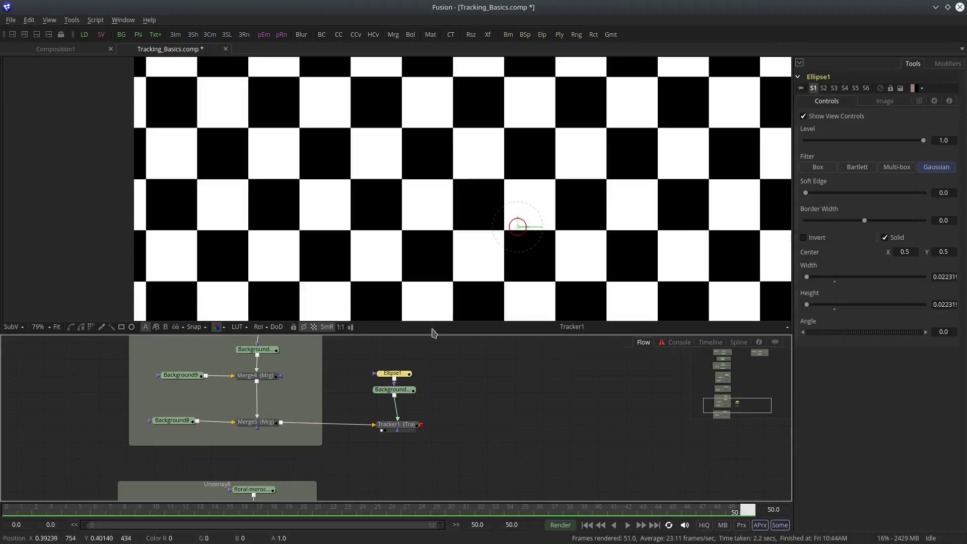
Set the Tracker's operation to Match Move and center the ellipse on the tracked checkerboard corner at about X 0.43, Y 0.57
{"action": "left_click", "coordinate": [406, 428]}
{"action": "left_click", "coordinate": [857, 102]}
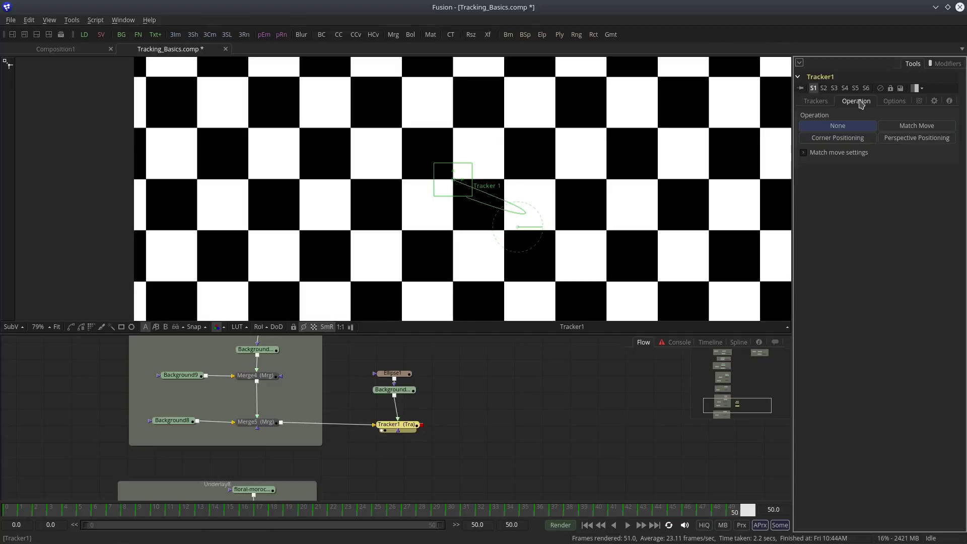
{"action": "left_click", "coordinate": [909, 126]}
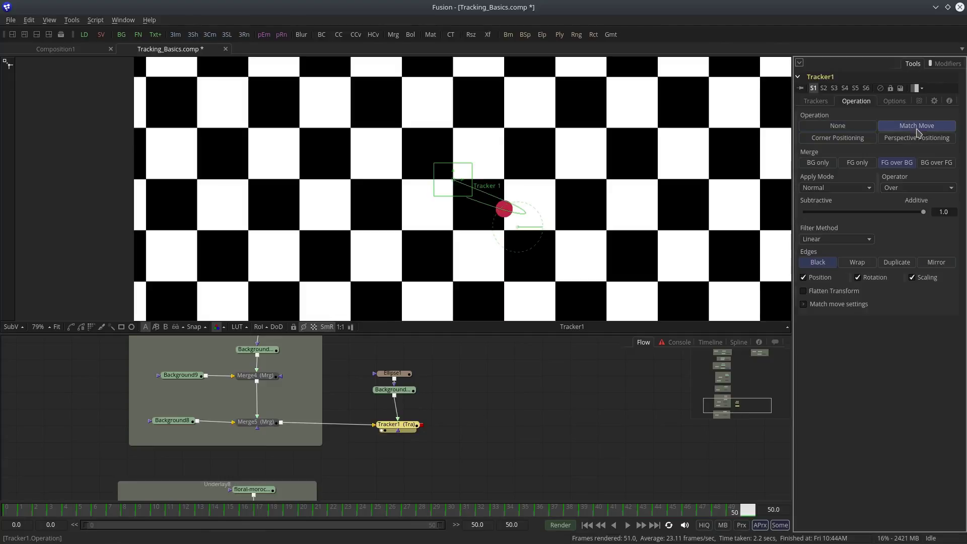
{"action": "left_click", "coordinate": [392, 373]}
{"action": "left_click_drag", "start_coordinate": [503, 209], "coordinate": [452, 180]}
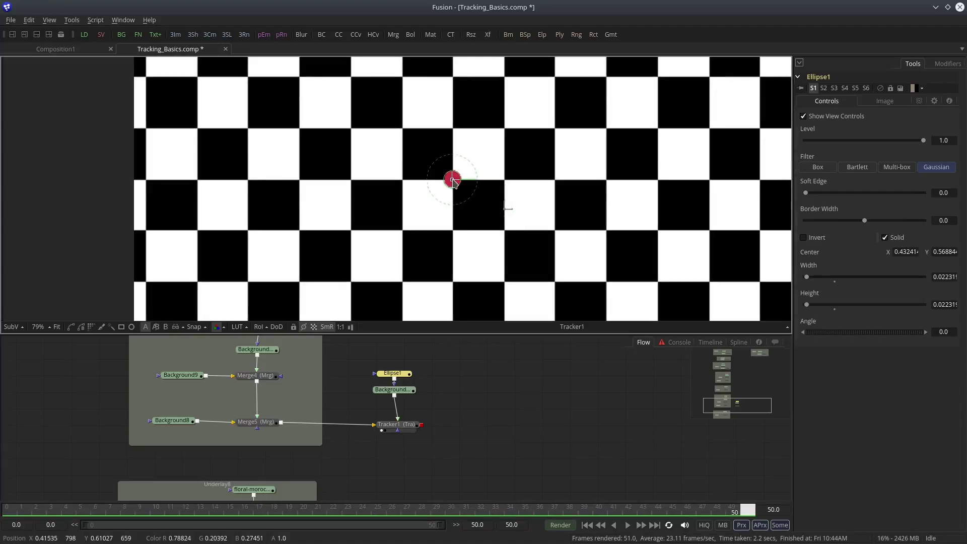
Play the match-moved red dot over the checkerboard from frame 0 with the frame zoomed out, then stop playback
{"action": "left_click", "coordinate": [475, 390]}
{"action": "scroll", "coordinate": [561, 180], "scroll_direction": "down", "scroll_amount": 5}
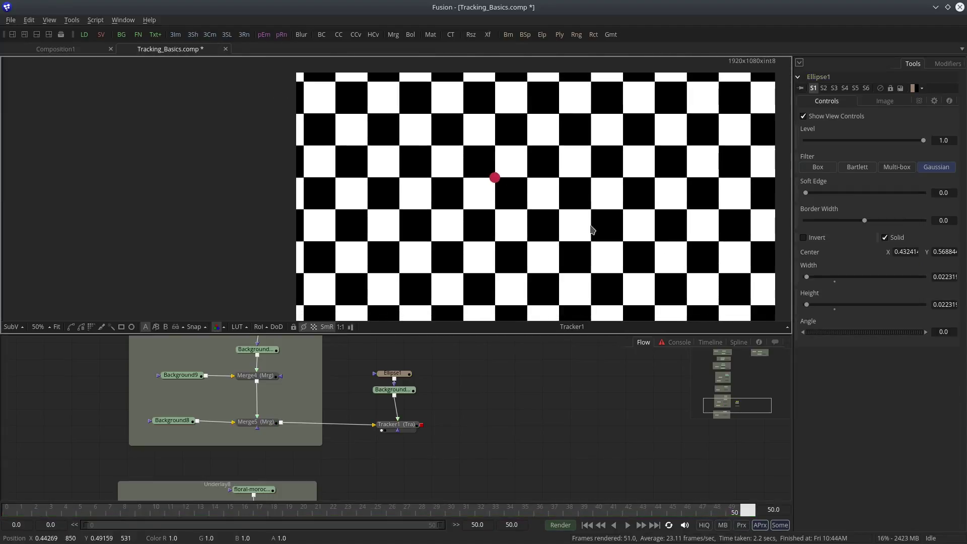
{"action": "left_click", "coordinate": [585, 525]}
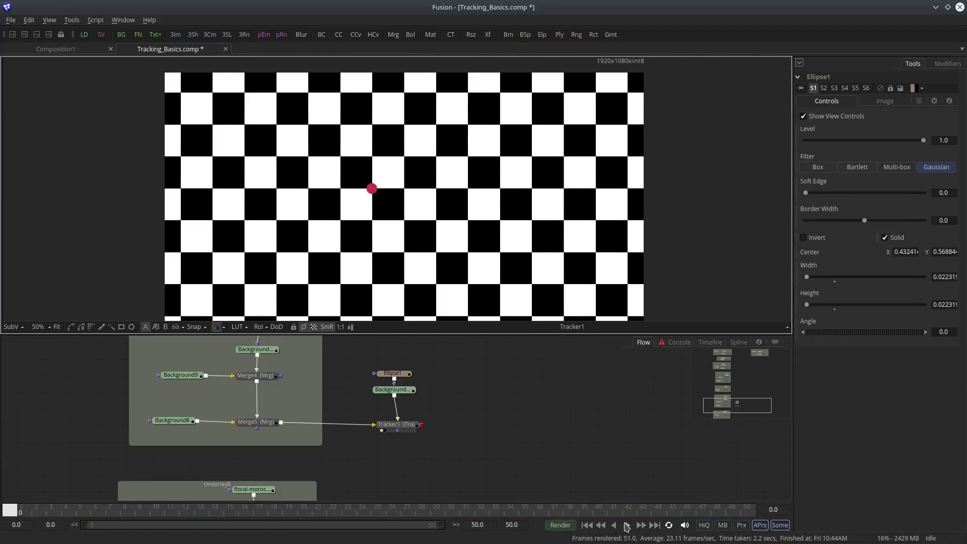
{"action": "left_click", "coordinate": [627, 525]}
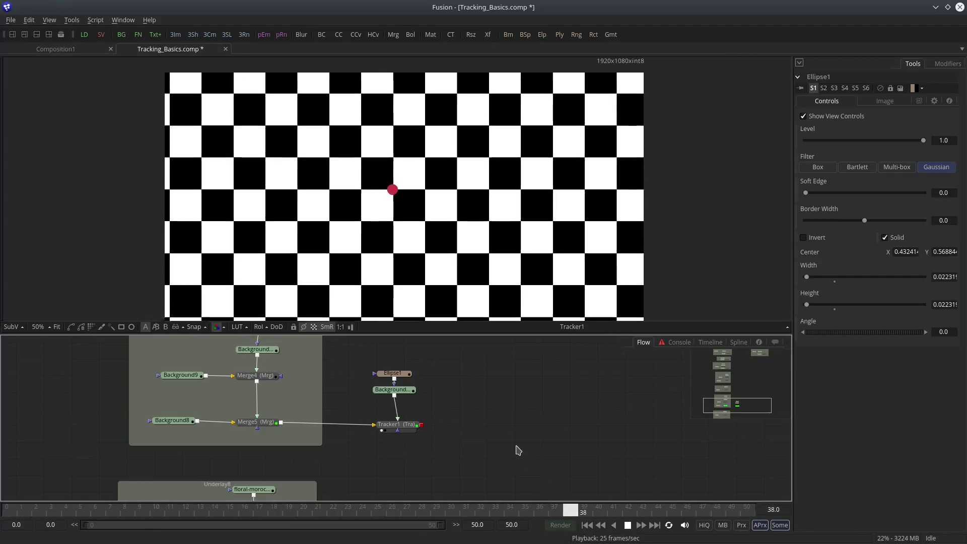
{"action": "left_click", "coordinate": [626, 525]}
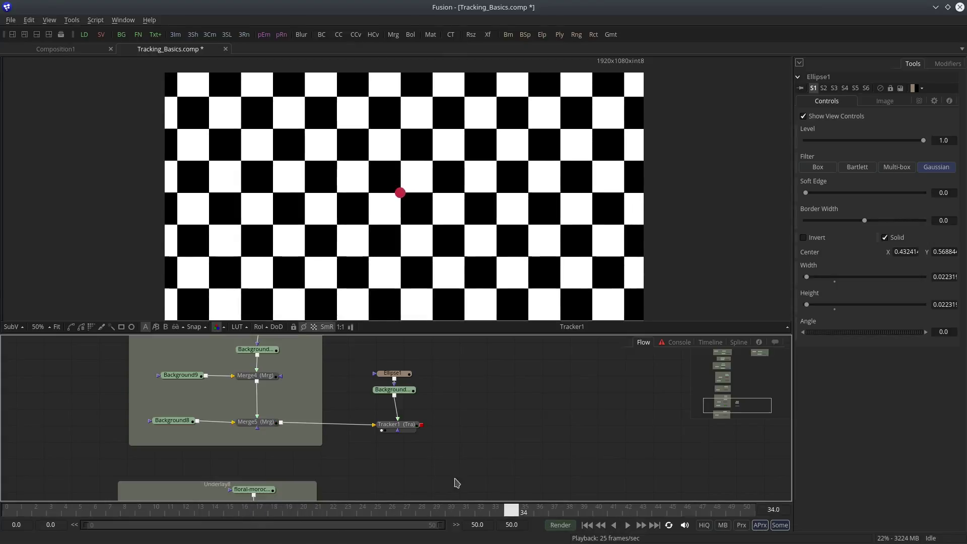
Disconnect the Background from the Tracker and, at frame 0, enlarge Tracker 1's search area to about three checkerboard squares across
{"action": "left_click_drag", "start_coordinate": [397, 418], "coordinate": [453, 389]}
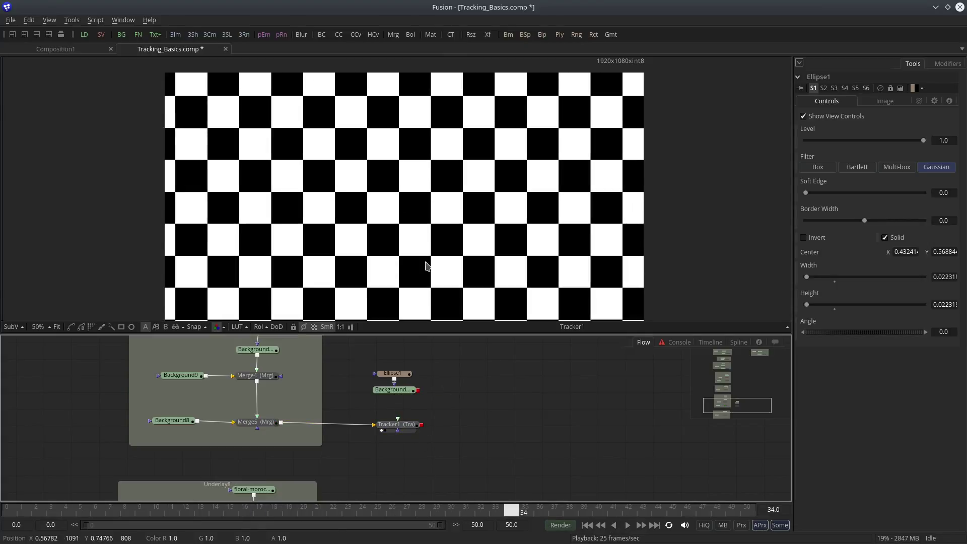
{"action": "left_click", "coordinate": [402, 430]}
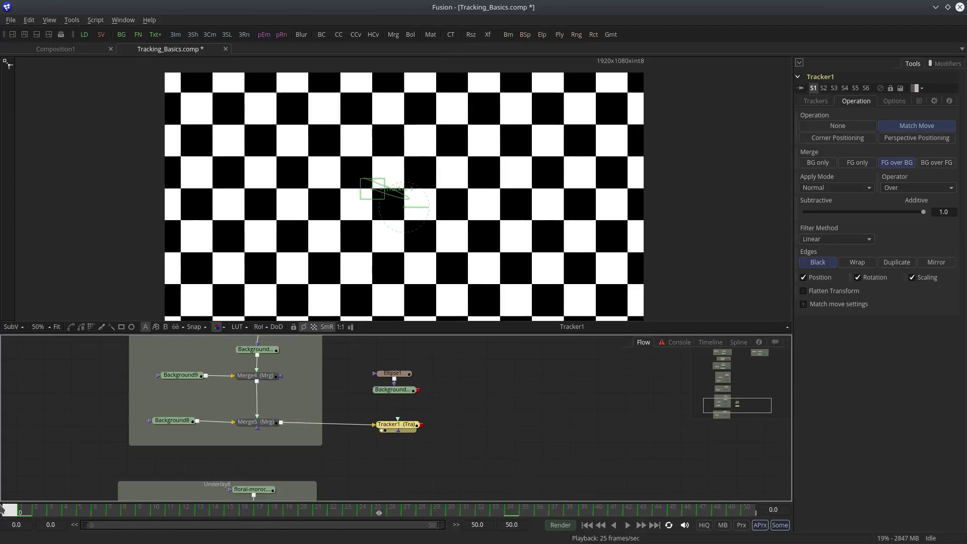
{"action": "left_click", "coordinate": [7, 511]}
{"action": "scroll", "coordinate": [382, 220], "scroll_direction": "up", "scroll_amount": 3}
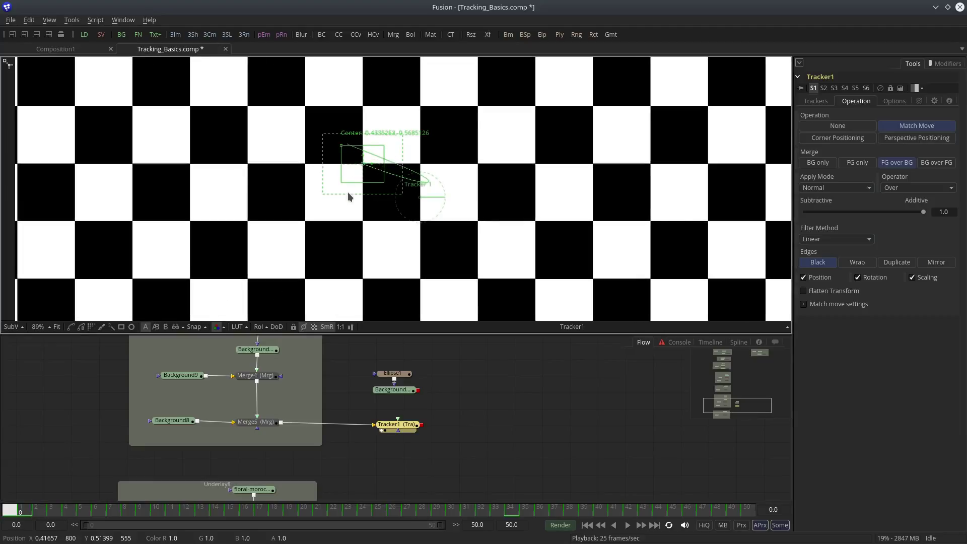
{"action": "left_click_drag", "start_coordinate": [323, 193], "coordinate": [268, 197]}
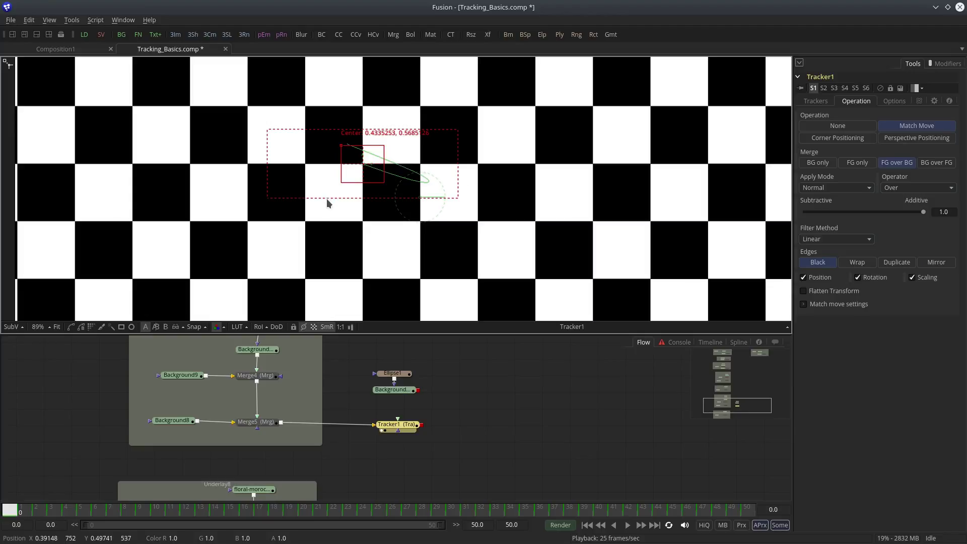
{"action": "left_click_drag", "start_coordinate": [327, 203], "coordinate": [330, 247]}
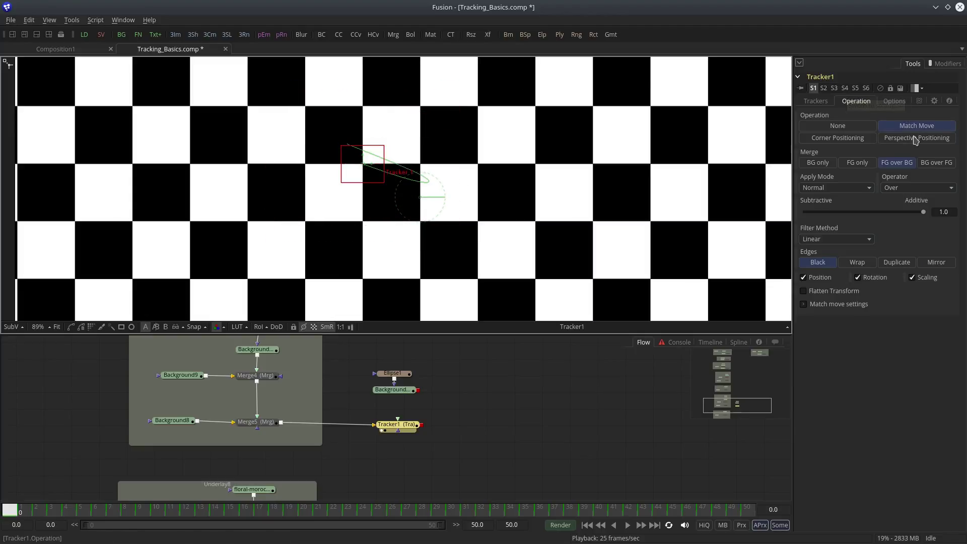
Track Tracker 1 forward with the enlarged search area and dismiss the completion message
{"action": "left_click", "coordinate": [814, 101]}
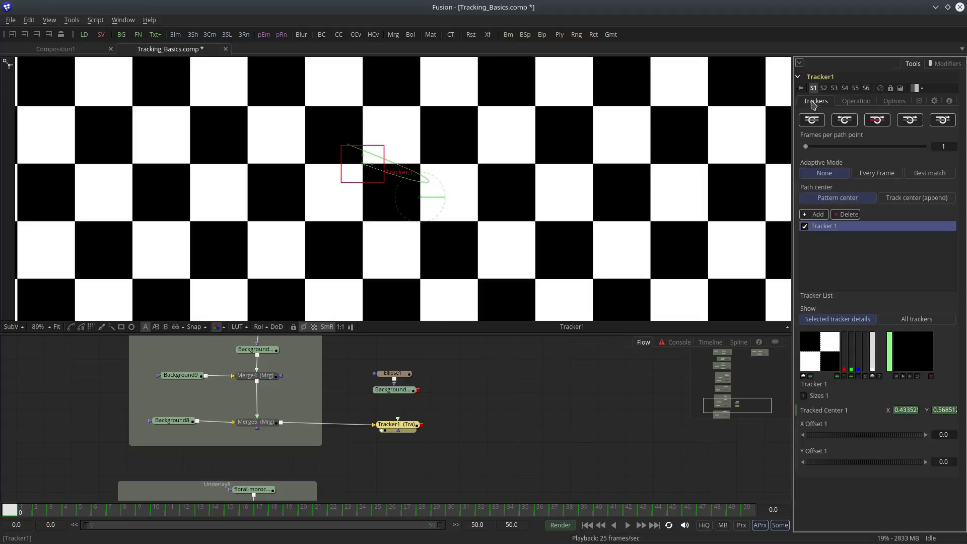
{"action": "left_click", "coordinate": [946, 121]}
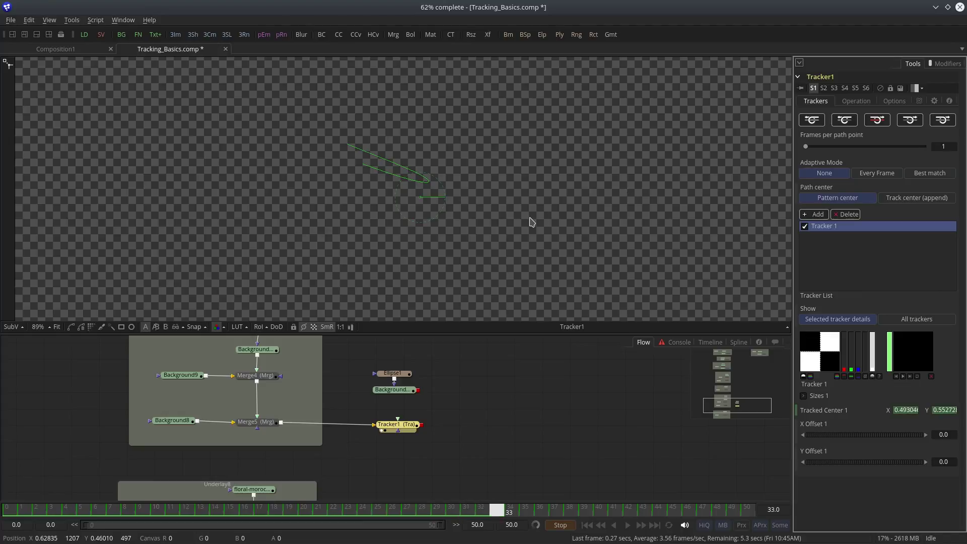
{"action": "scroll", "coordinate": [528, 219], "scroll_direction": "down", "scroll_amount": 5}
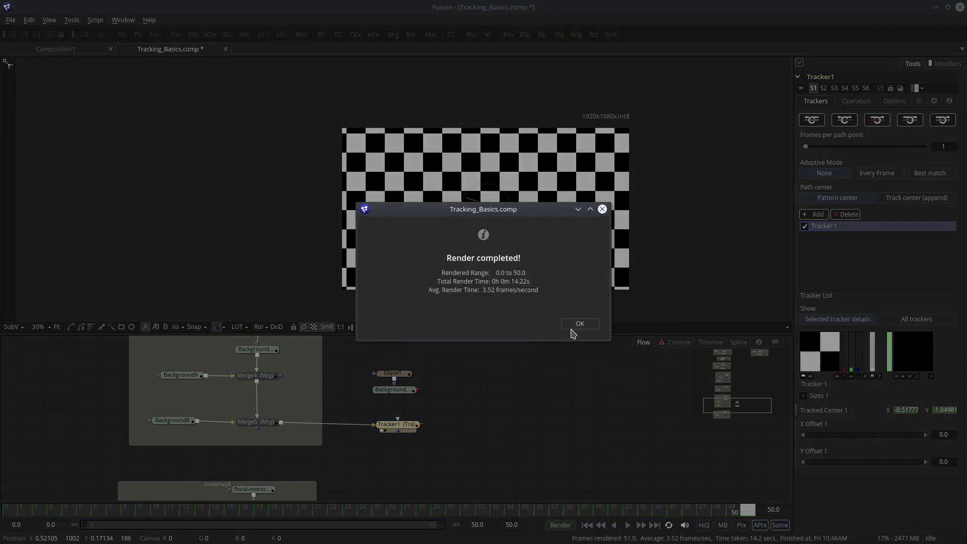
{"action": "left_click", "coordinate": [572, 327]}
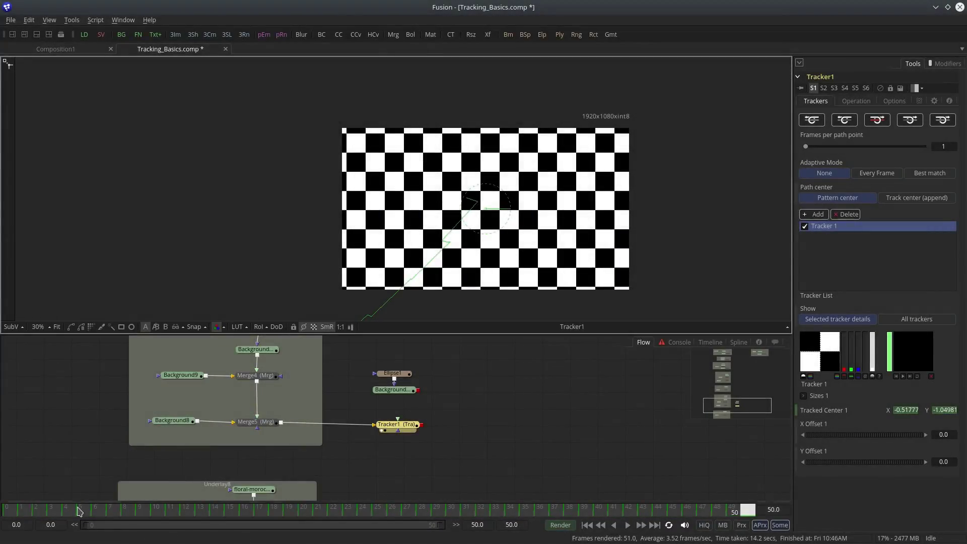
Reconnect the red Background to the Tracker's foreground and scrub the first frames to check how the dot follows the checkerboard
{"action": "left_click_drag", "start_coordinate": [15, 510], "coordinate": [170, 510]}
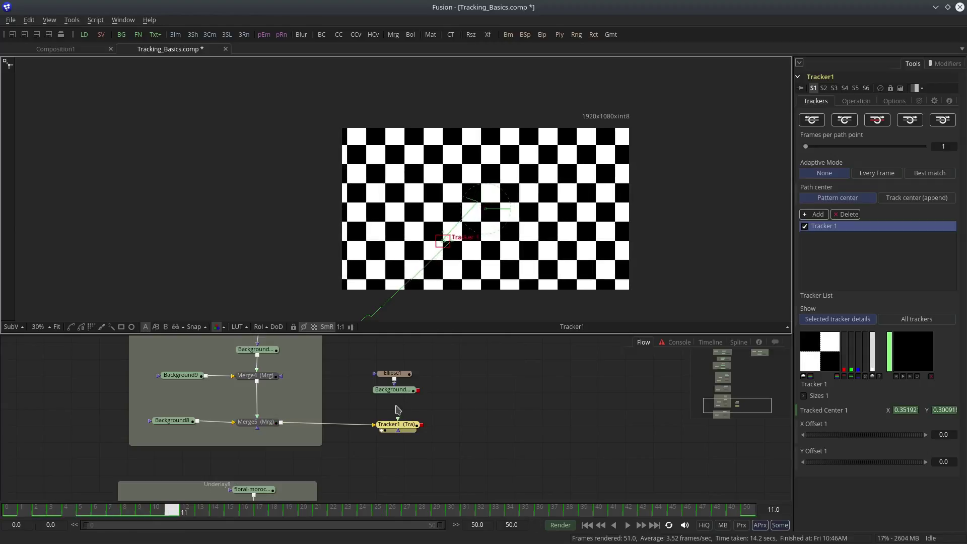
{"action": "left_click_drag", "start_coordinate": [417, 389], "coordinate": [397, 423]}
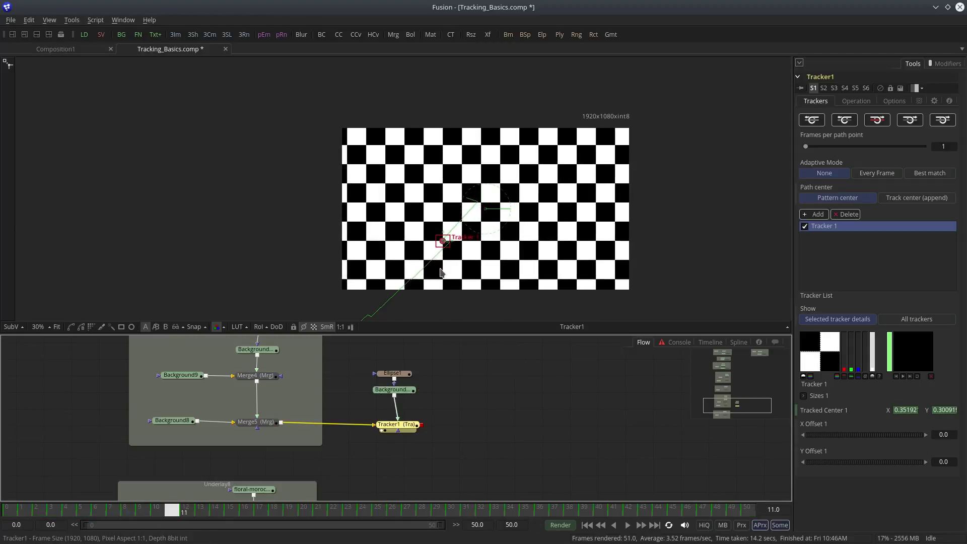
{"action": "left_click", "coordinate": [515, 408]}
{"action": "scroll", "coordinate": [567, 222], "scroll_direction": "up", "scroll_amount": 5}
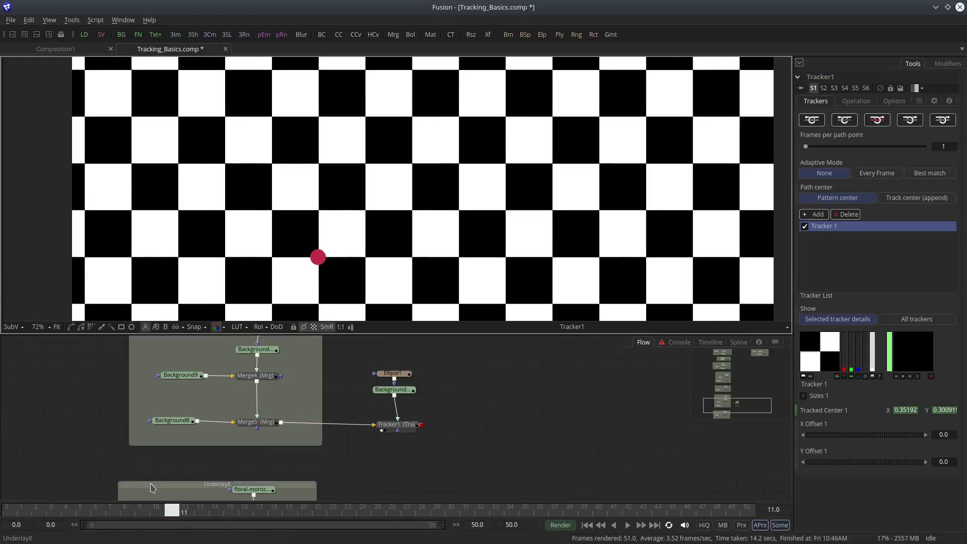
{"action": "left_click_drag", "start_coordinate": [20, 511], "coordinate": [205, 531]}
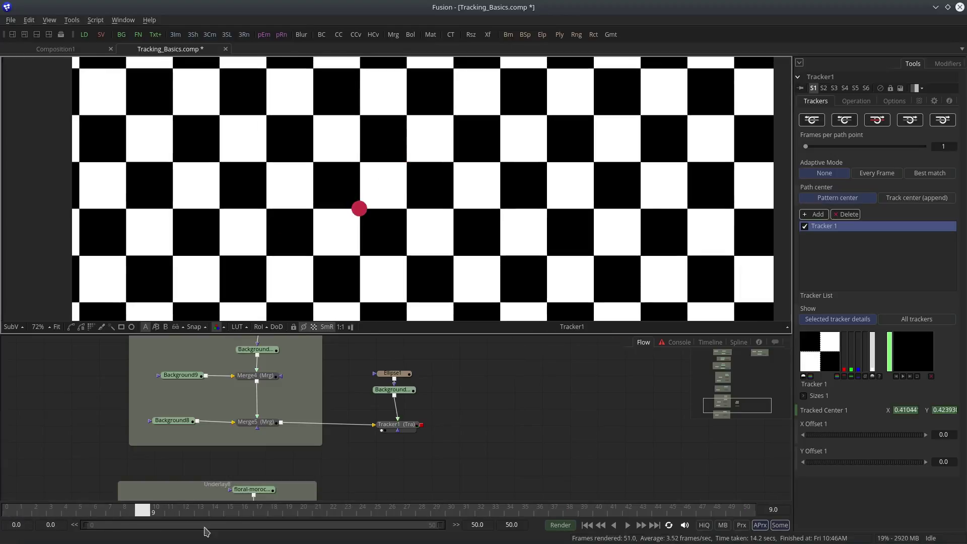
Shrink Tracker 1's search area at frame 0 to less than two checkerboard squares across
{"action": "left_click", "coordinate": [401, 426]}
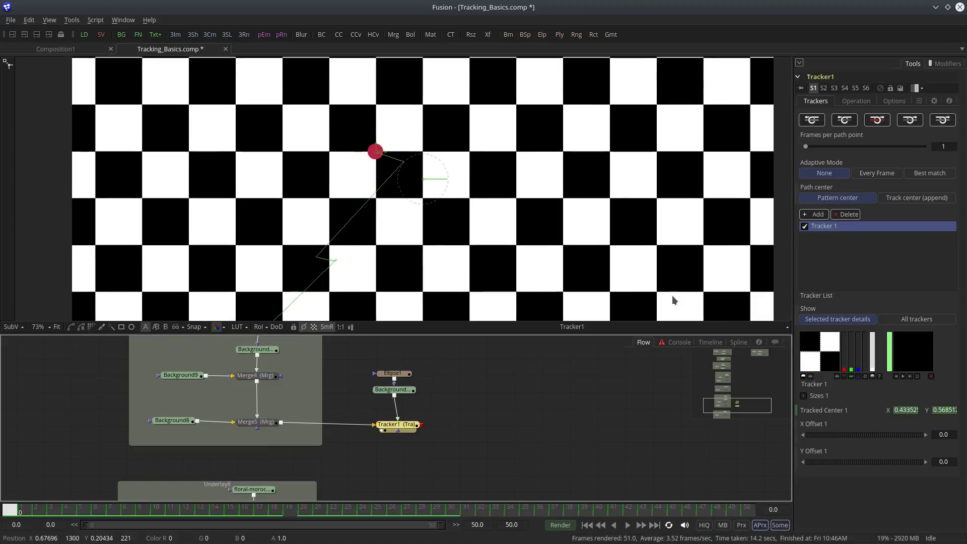
{"action": "left_click", "coordinate": [832, 319]}
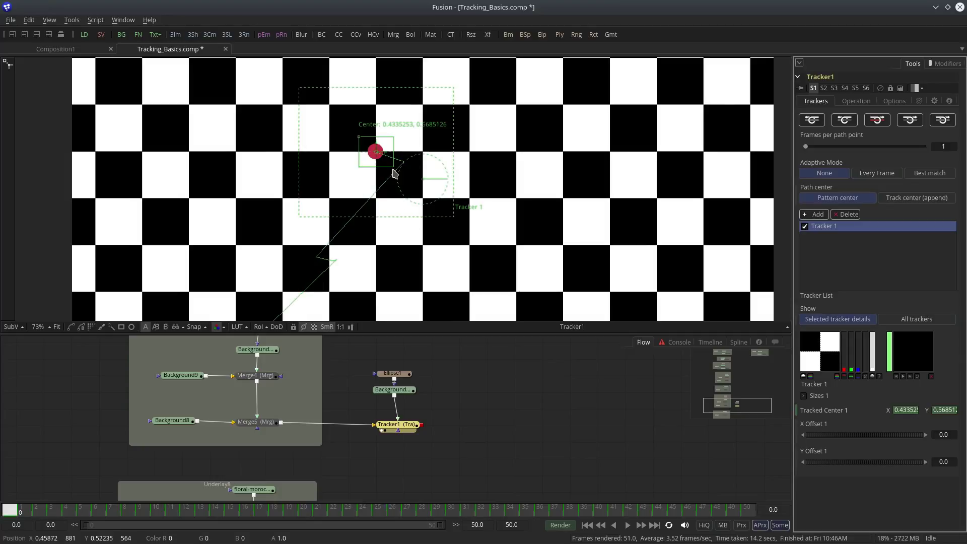
{"action": "left_click_drag", "start_coordinate": [454, 168], "coordinate": [416, 171]}
{"action": "left_click_drag", "start_coordinate": [386, 220], "coordinate": [384, 185]}
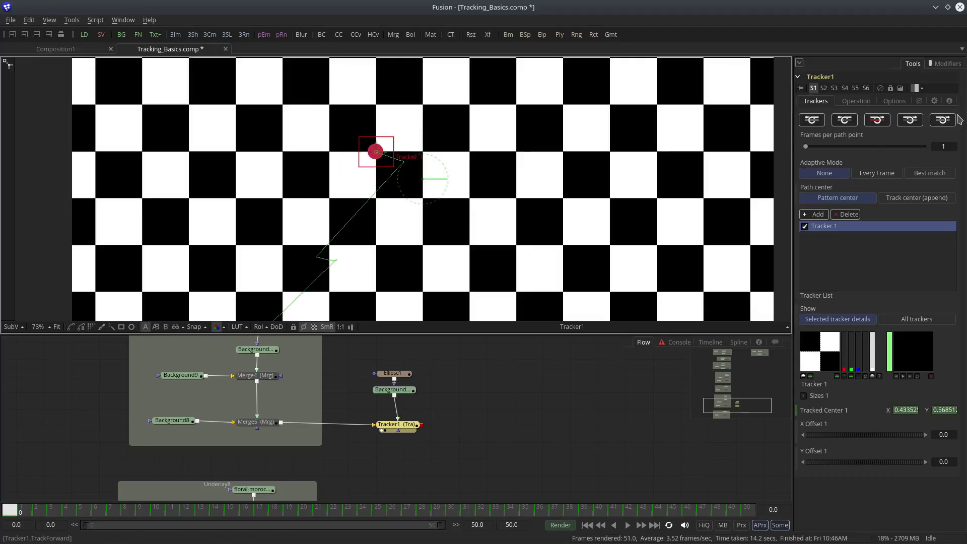
Track Tracker 1 forward with the smaller search area and scrub the timeline to frame 50 to check the dot
{"action": "left_click", "coordinate": [942, 120]}
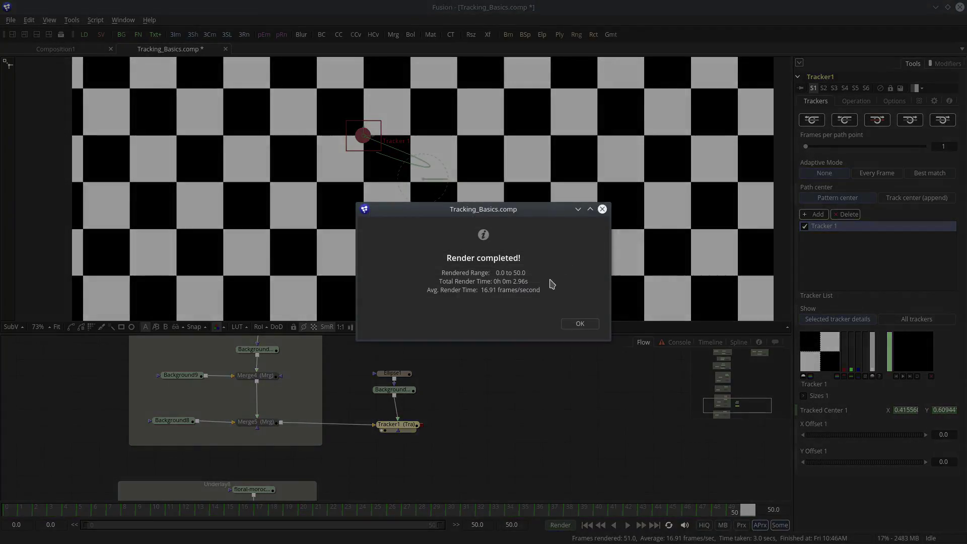
{"action": "left_click", "coordinate": [577, 324]}
{"action": "left_click", "coordinate": [16, 511]}
{"action": "left_click_drag", "start_coordinate": [17, 511], "coordinate": [438, 510]}
{"action": "left_click_drag", "start_coordinate": [537, 519], "coordinate": [782, 488]}
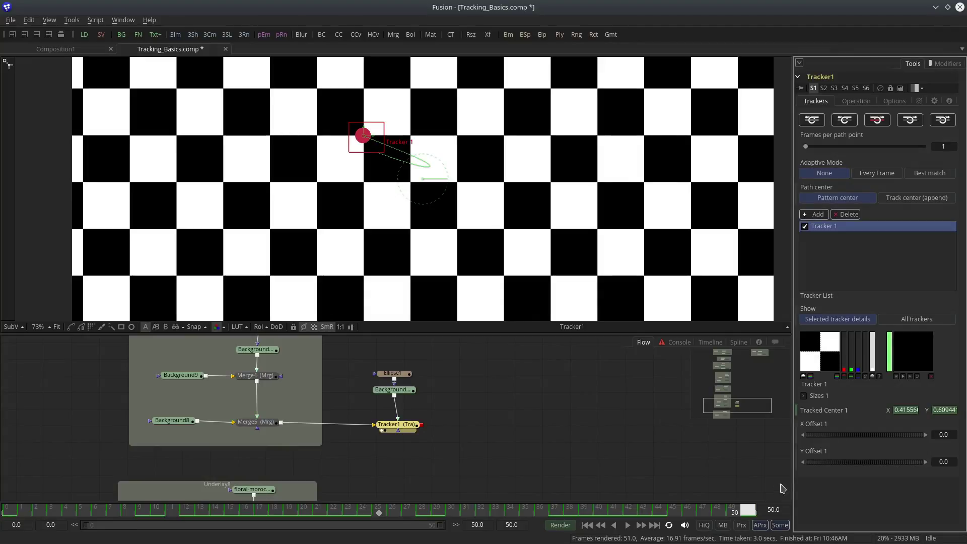